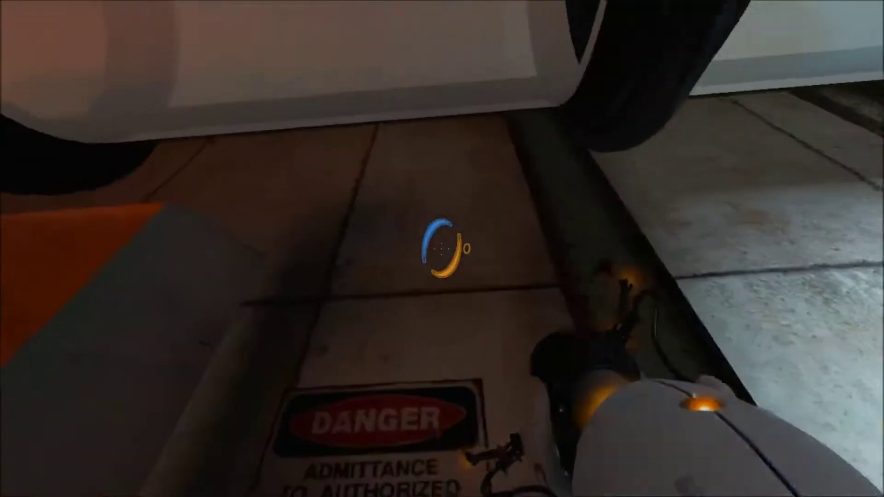
Fire a blue portal into the floor directly below the overhead tube
{"action": "left_click", "coordinate": [442, 249]}
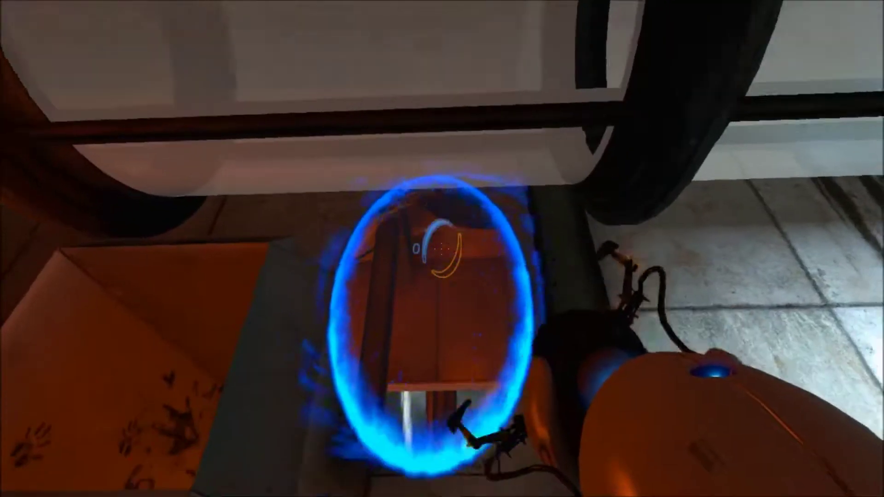
Drop through the blue floor portal and walk past the pillared orange rooms toward the lit doorway
{"action": "key", "text": "w"}
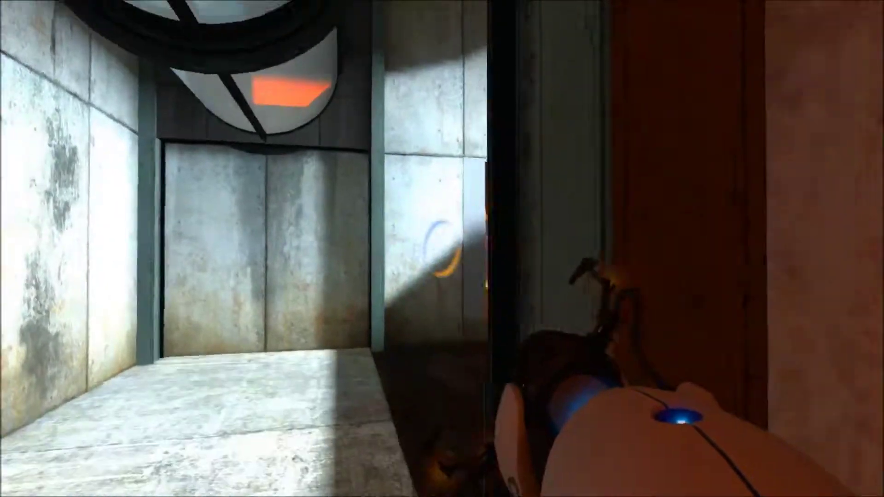
{"action": "key", "text": "w"}
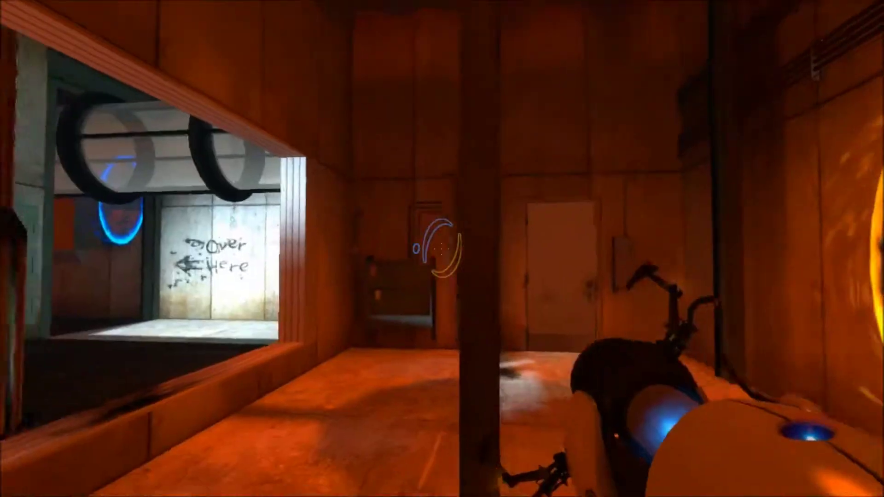
{"action": "key", "text": "w"}
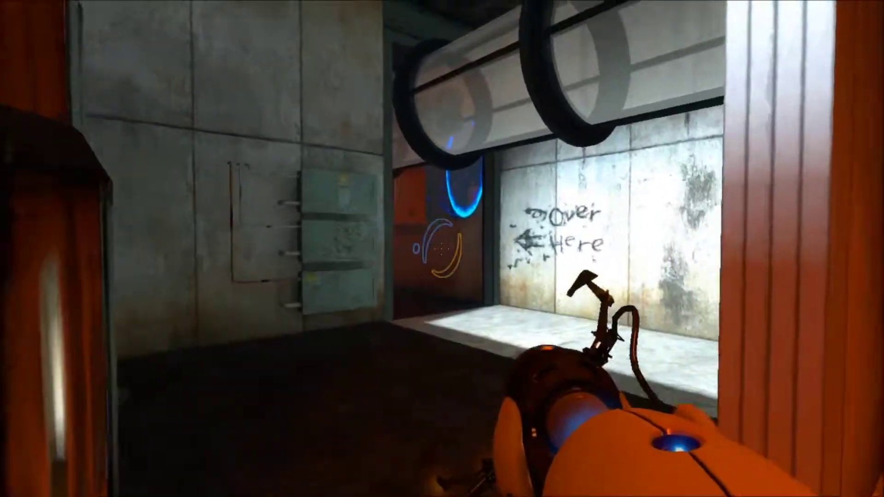
{"action": "key", "text": "w"}
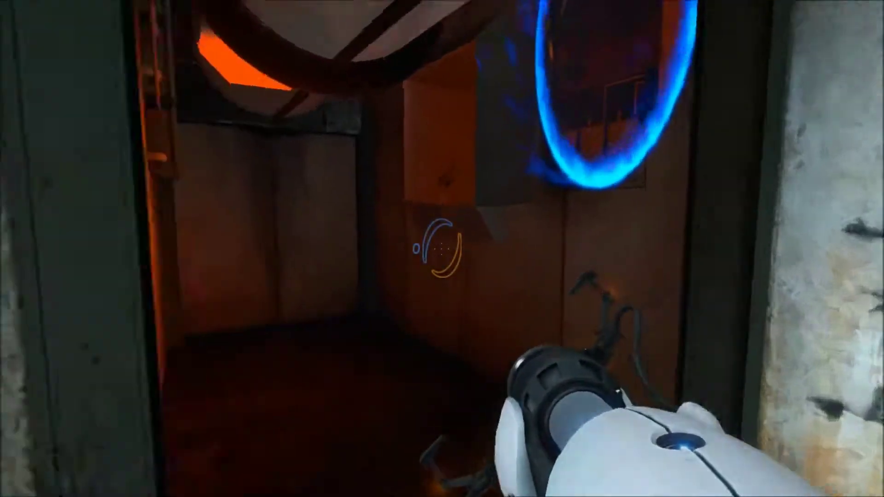
{"action": "key", "text": "w"}
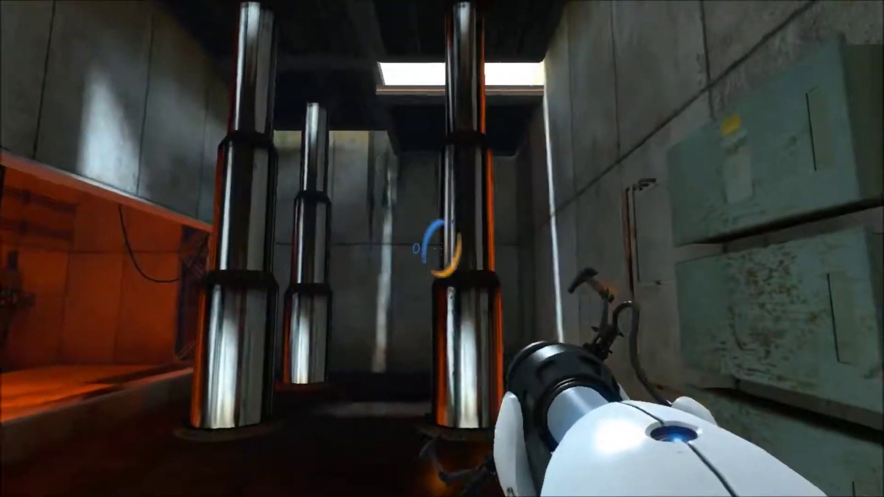
{"action": "key", "text": "w"}
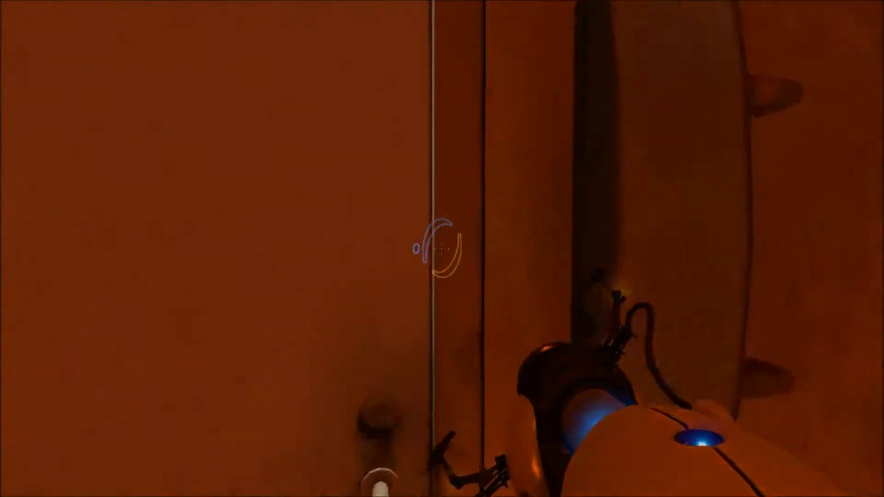
{"action": "key", "text": "w"}
{"action": "key", "text": "w"}
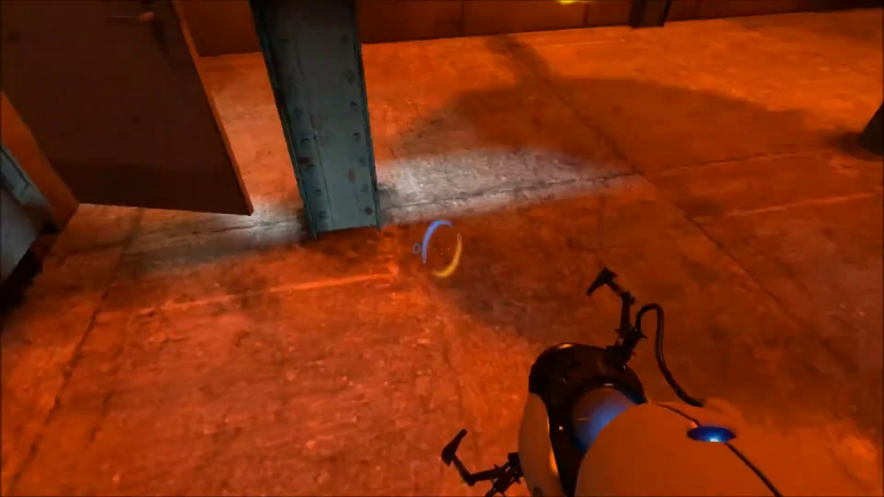
{"action": "key", "text": "w"}
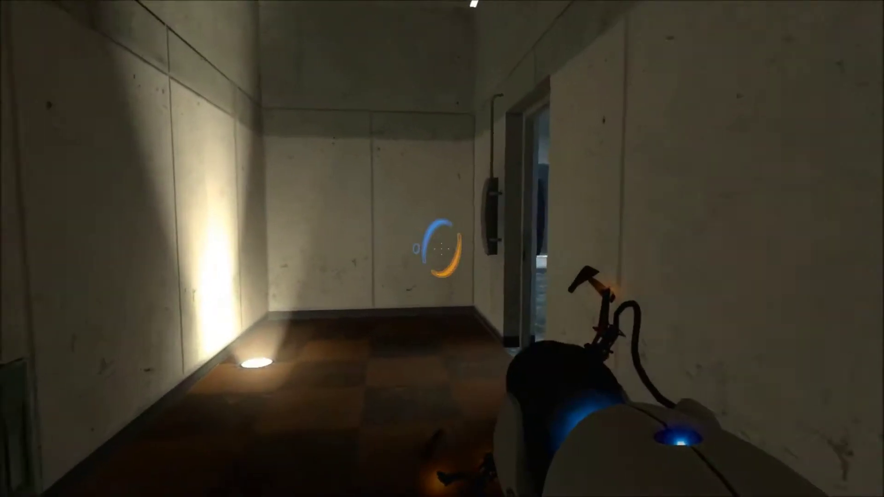
Explore the desk office, moving the radio and stepping through the far doorway
{"action": "key", "text": "w"}
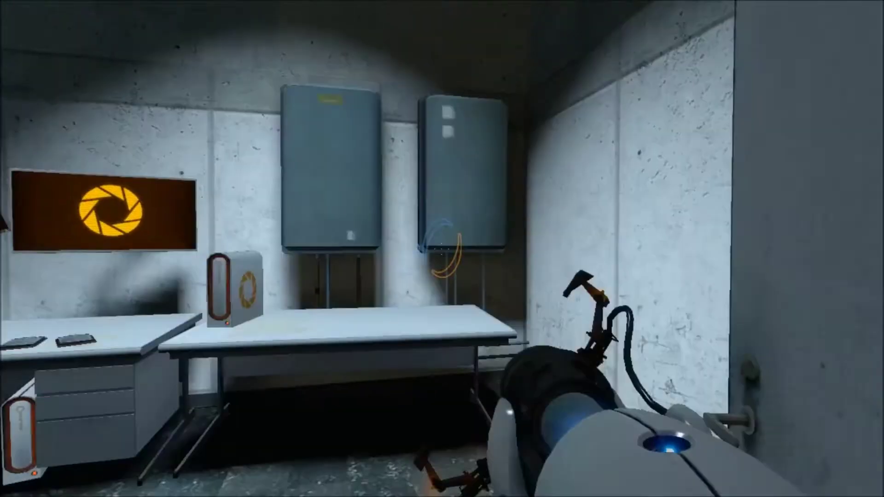
{"action": "key", "text": "w"}
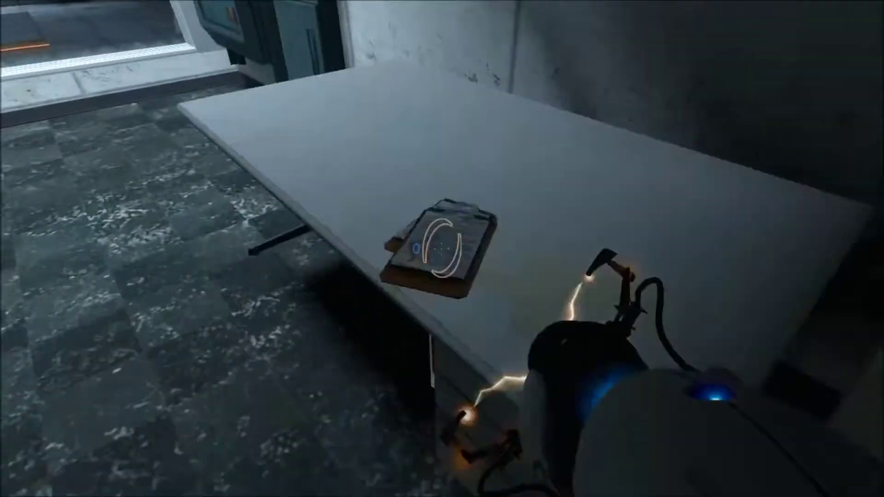
{"action": "key", "text": "w"}
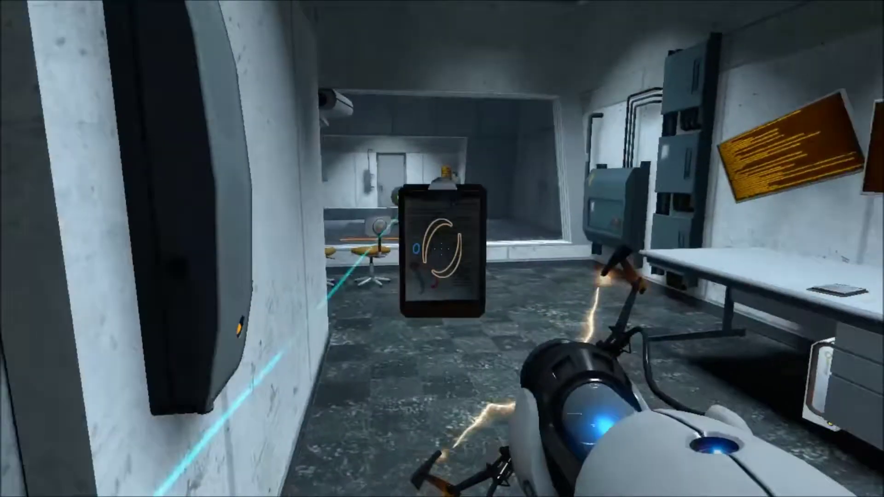
{"action": "key", "text": "w"}
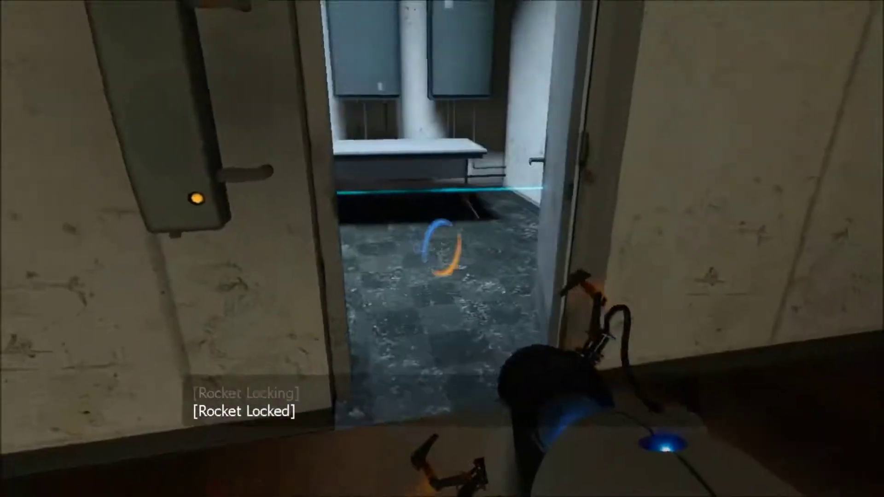
{"action": "key", "text": "w"}
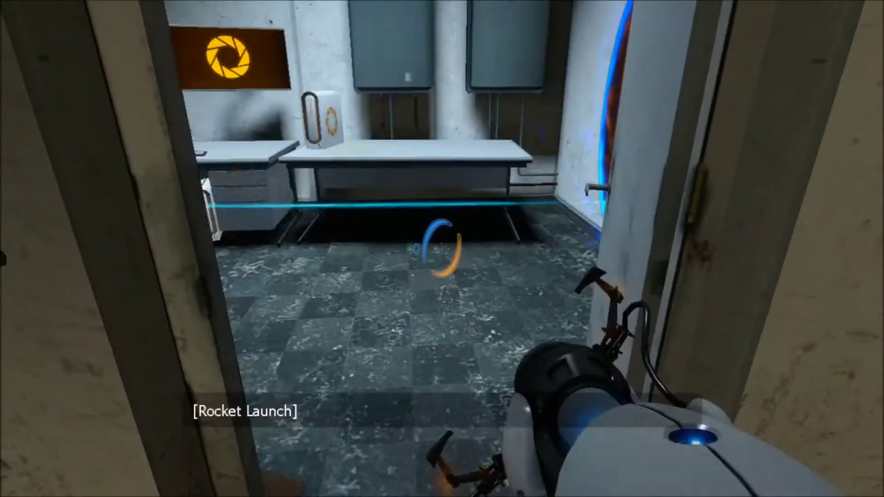
Turn toward the hallway, re-enter the desk room, then back out into the hallway
{"action": "key", "text": "w"}
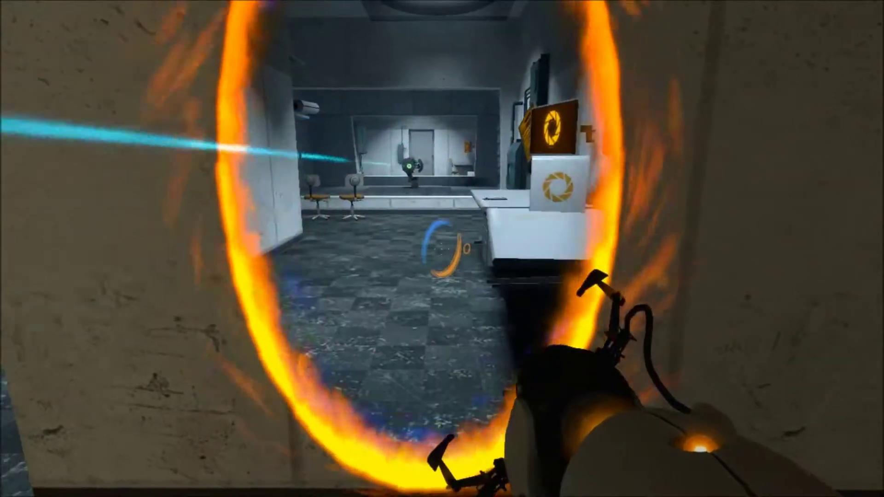
{"action": "key", "text": "w"}
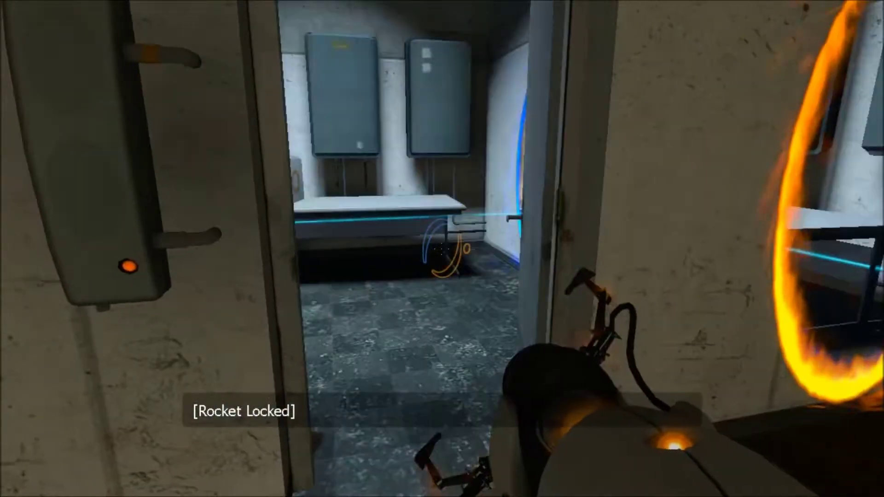
{"action": "key", "text": "w"}
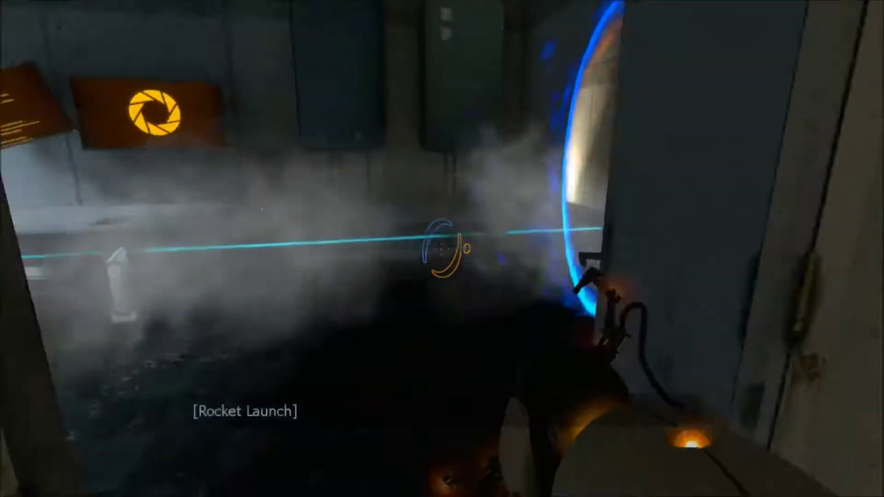
{"action": "key", "text": "s"}
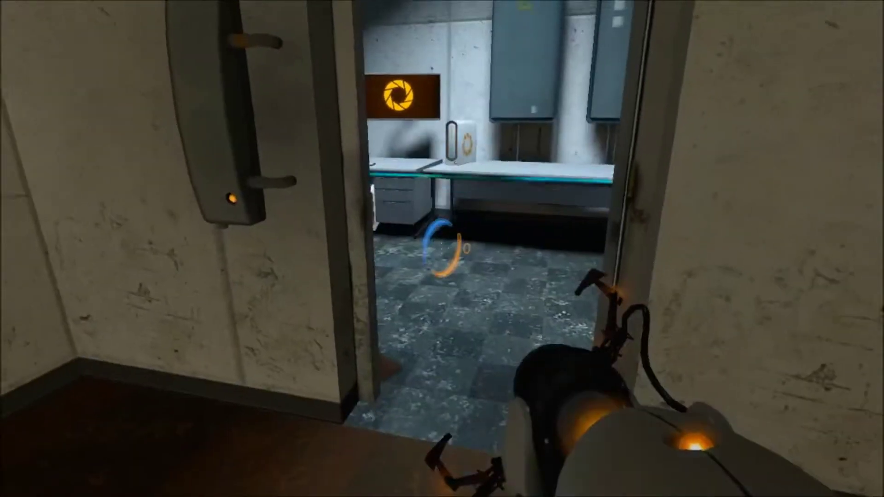
Place an orange portal beside the doorway and carry the white computer box back through it
{"action": "right_click", "coordinate": [442, 249]}
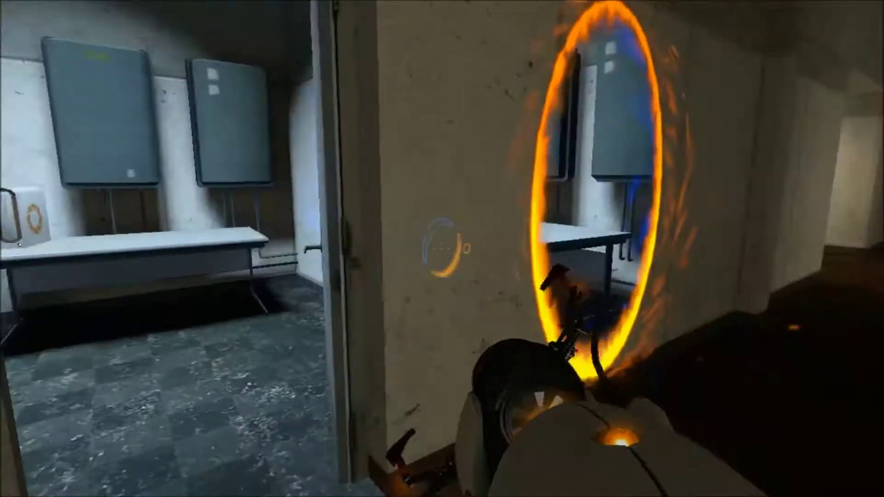
{"action": "key", "text": "w"}
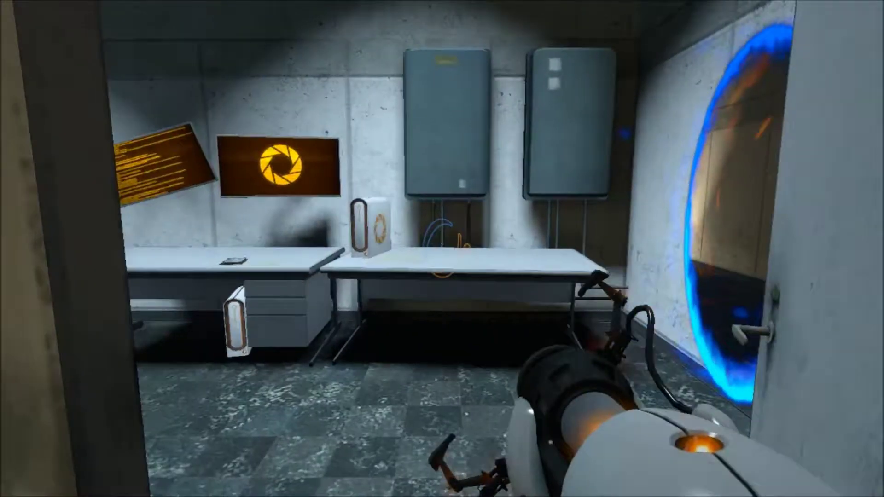
{"action": "key", "text": "w"}
{"action": "key", "text": "e"}
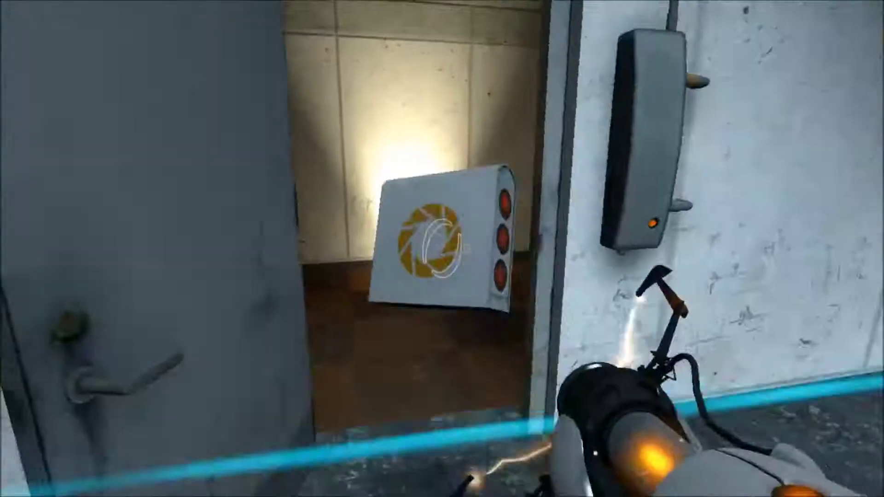
{"action": "key", "text": "s"}
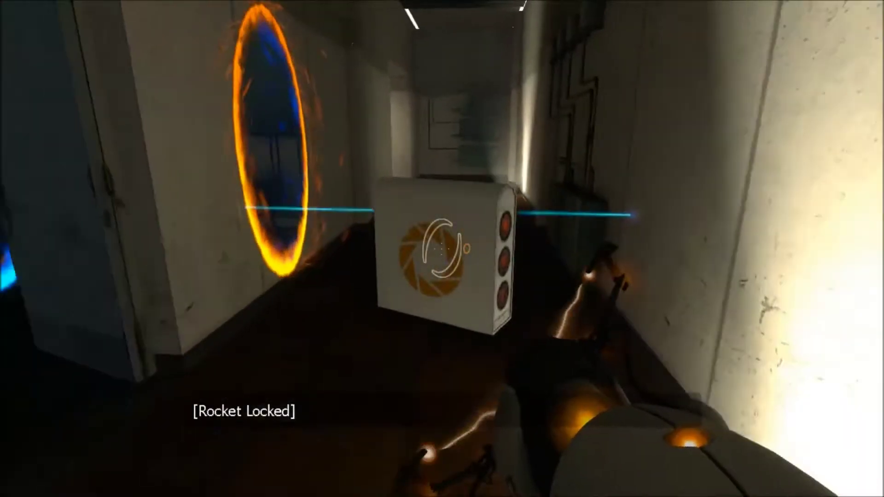
{"action": "key", "text": "w"}
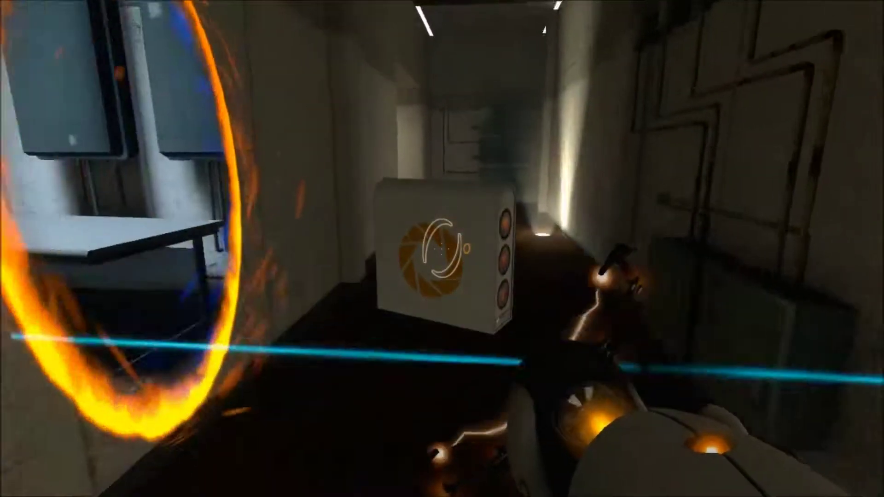
{"action": "key", "text": "w"}
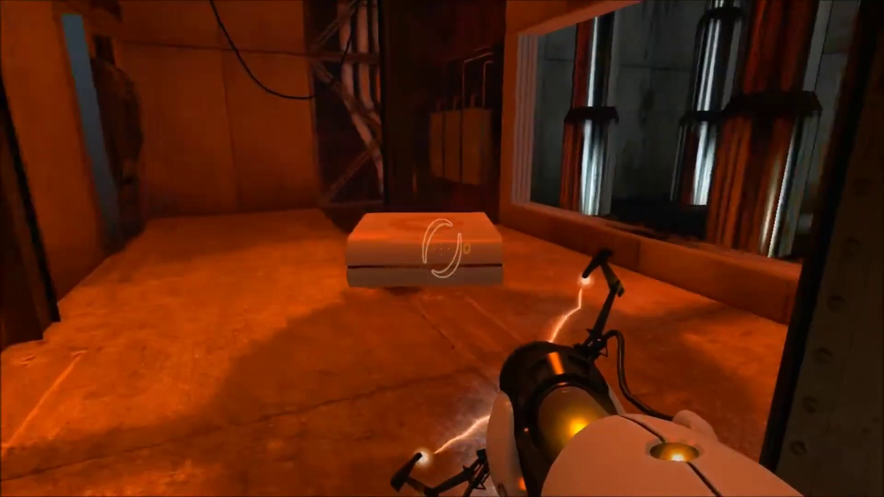
{"action": "key", "text": "w"}
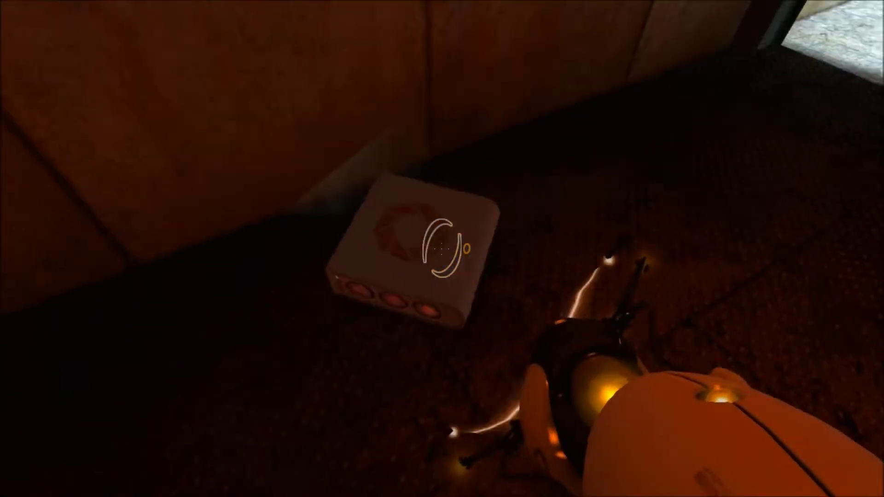
Move into the pillared orange room and put a blue portal on its wall
{"action": "key", "text": "w"}
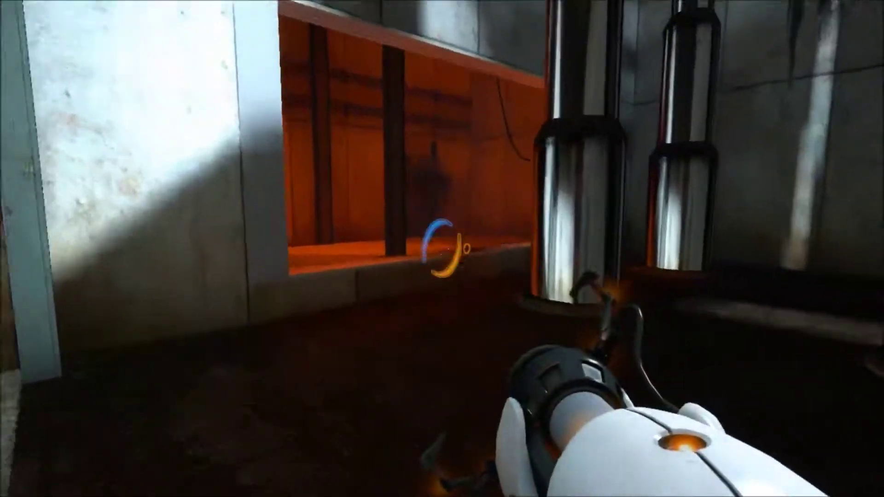
{"action": "key", "text": "w"}
{"action": "left_click", "coordinate": [442, 249]}
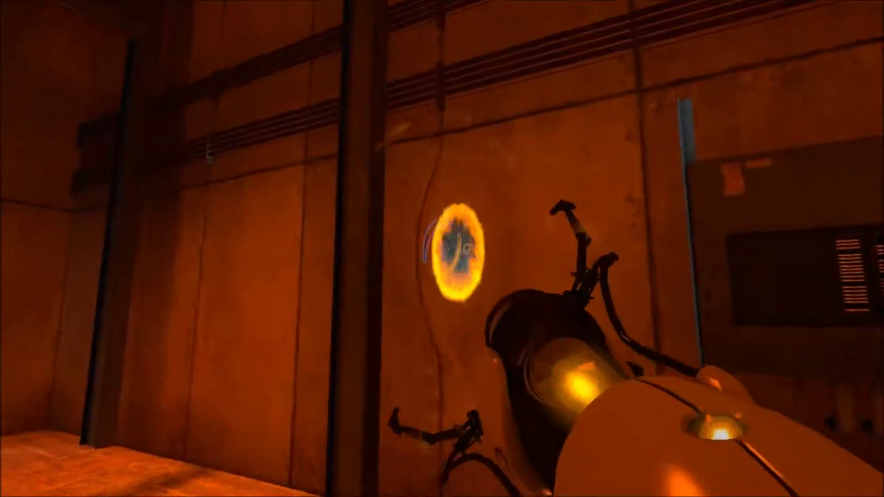
Place an orange portal above the door, step through into the dark room, and look up
{"action": "right_click", "coordinate": [442, 249]}
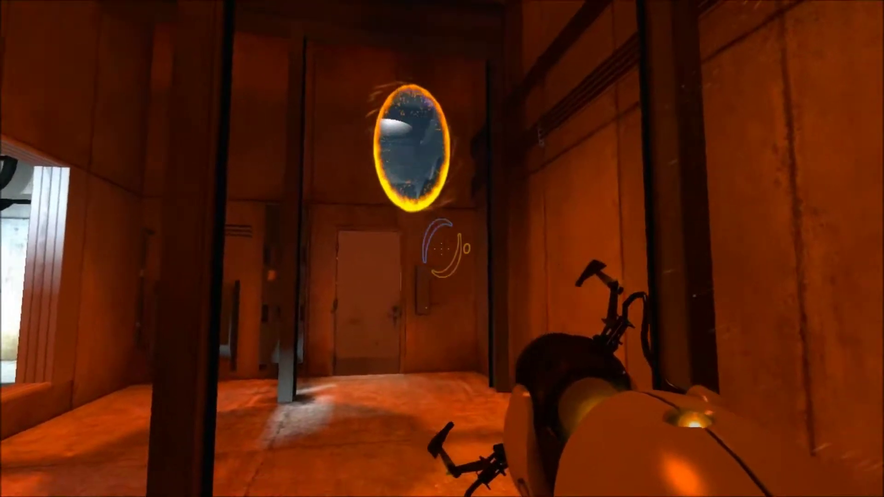
{"action": "key", "text": "w"}
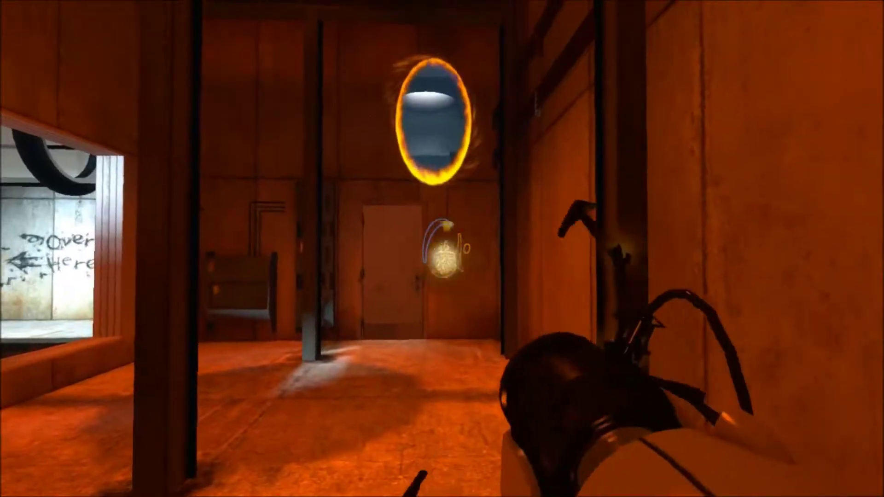
{"action": "key", "text": "w"}
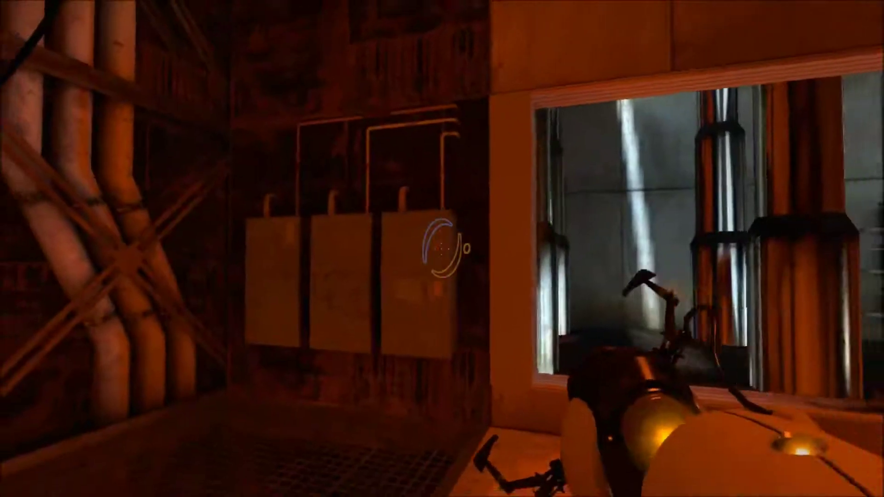
{"action": "key", "text": "w"}
{"action": "key", "text": "w"}
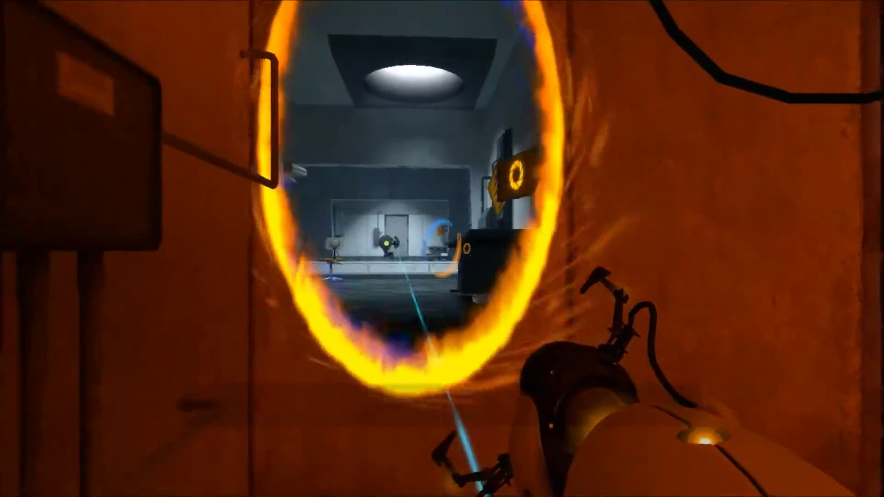
{"action": "key", "text": "w"}
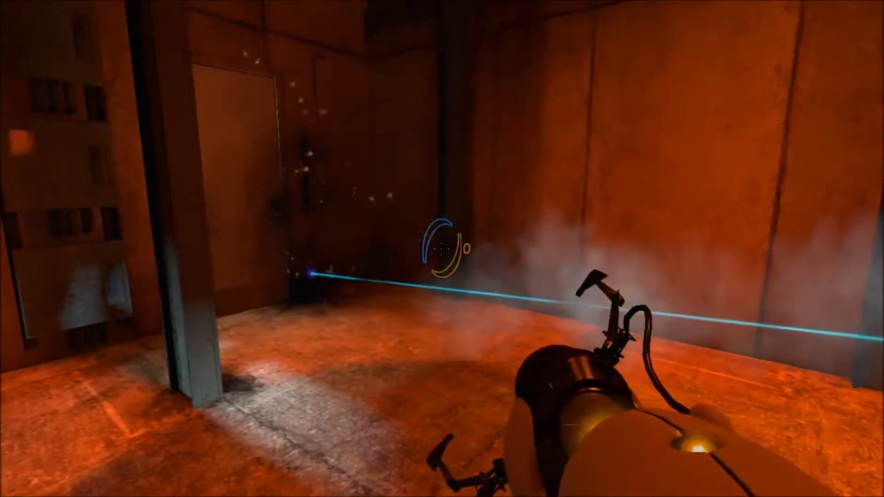
Dodge the locked-on rocket turret and head toward the 'Over here' wall
{"action": "key", "text": "w"}
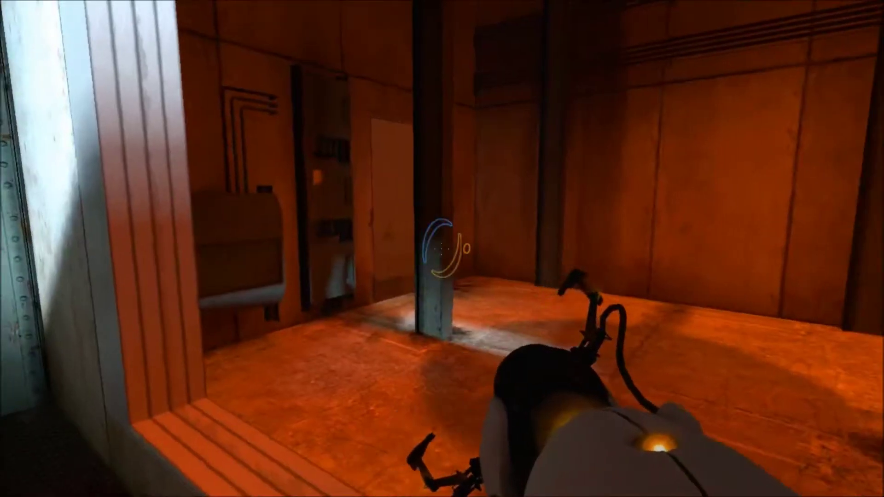
{"action": "key", "text": "w"}
{"action": "key", "text": "w"}
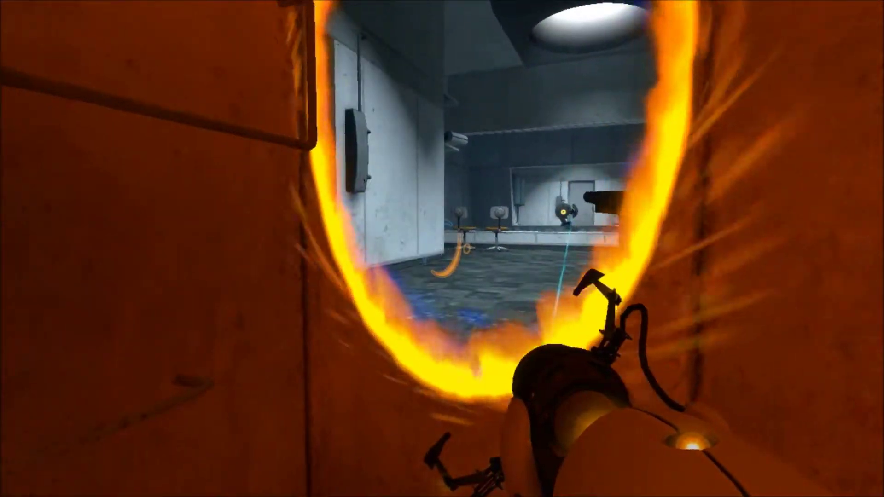
{"action": "key", "text": "w"}
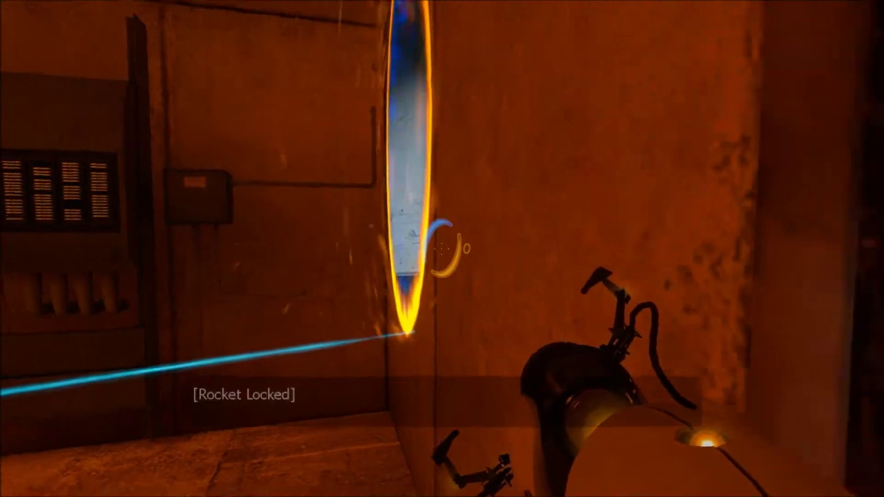
{"action": "key", "text": "w"}
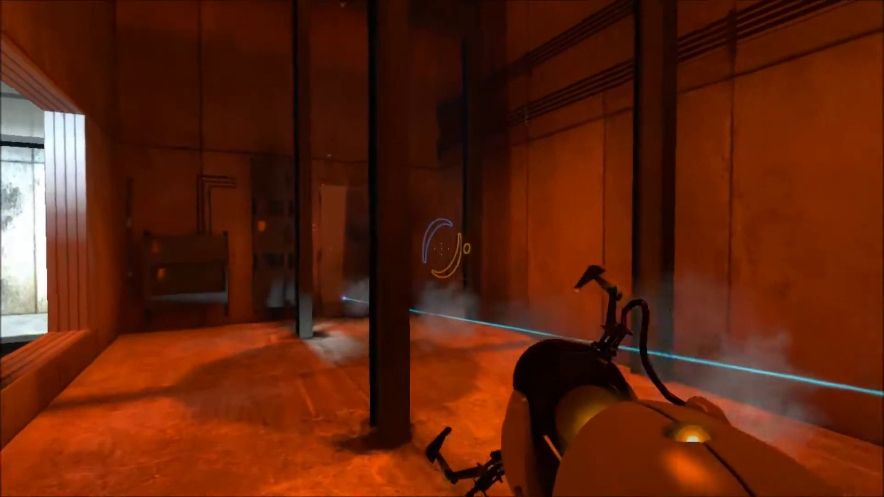
{"action": "key", "text": "w"}
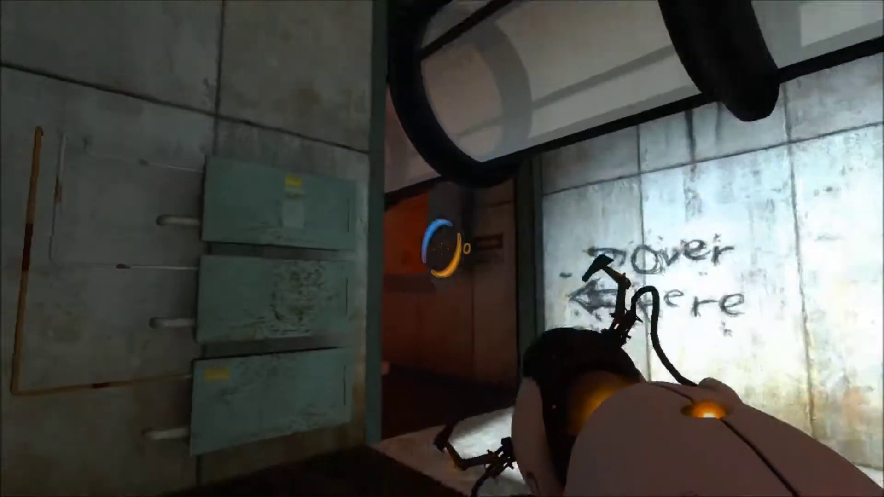
Portal into the office, grab an office chair, and carry it back through the blue portal
{"action": "left_click", "coordinate": [443, 248]}
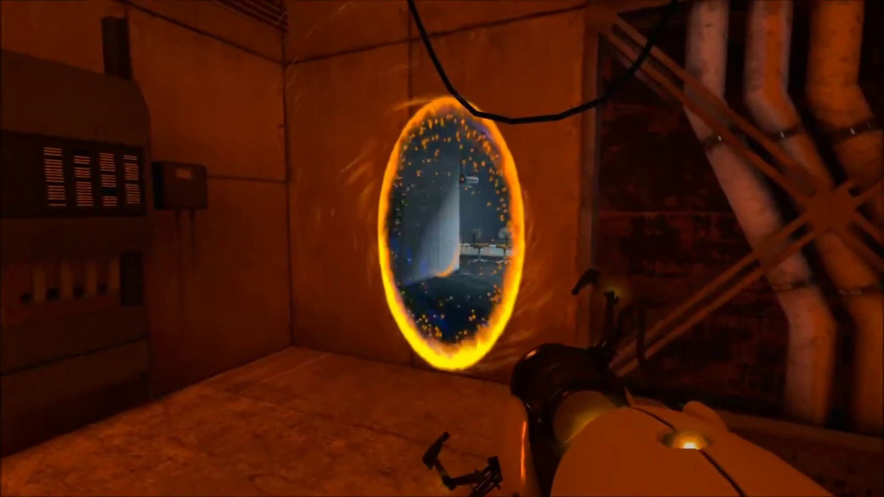
{"action": "key", "text": "w"}
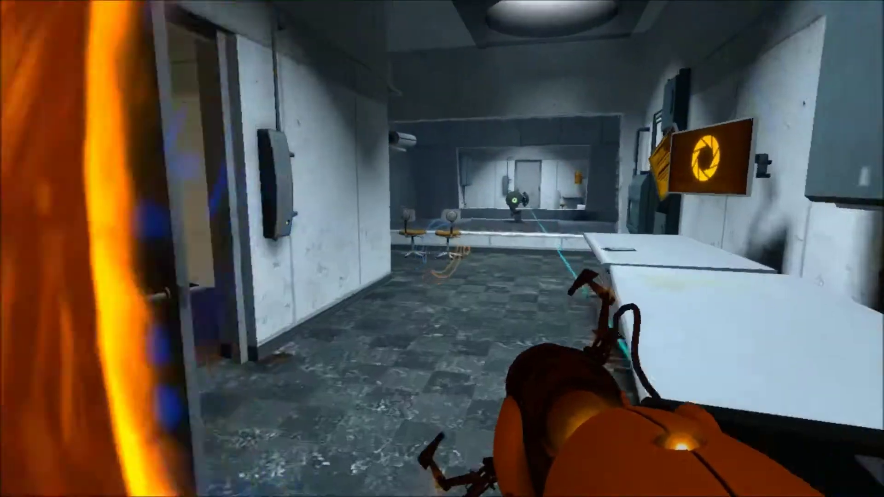
{"action": "key", "text": "w"}
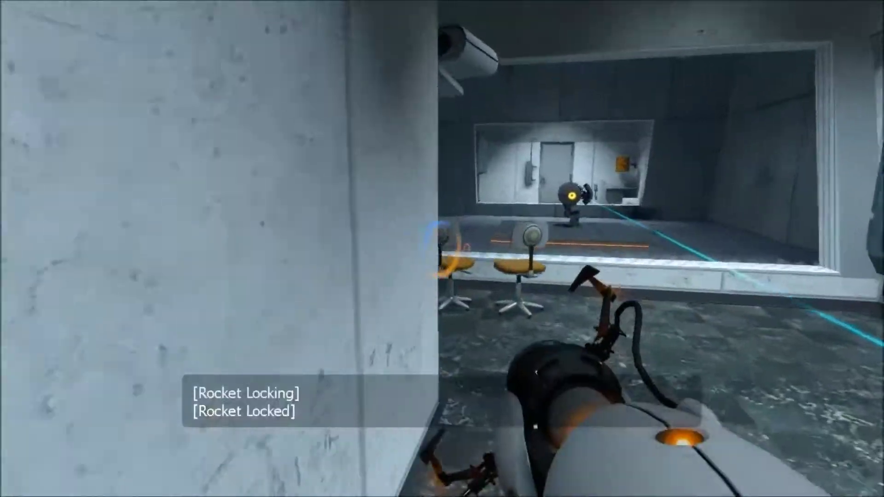
{"action": "key", "text": "w"}
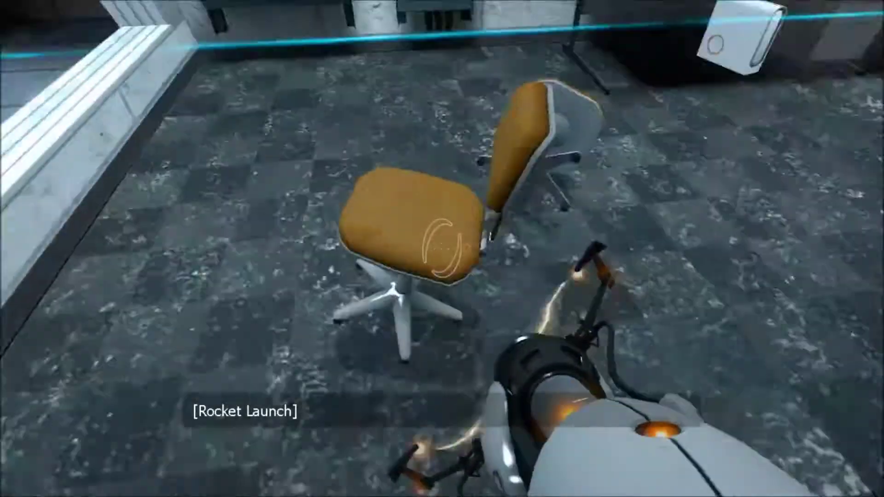
{"action": "key", "text": "w"}
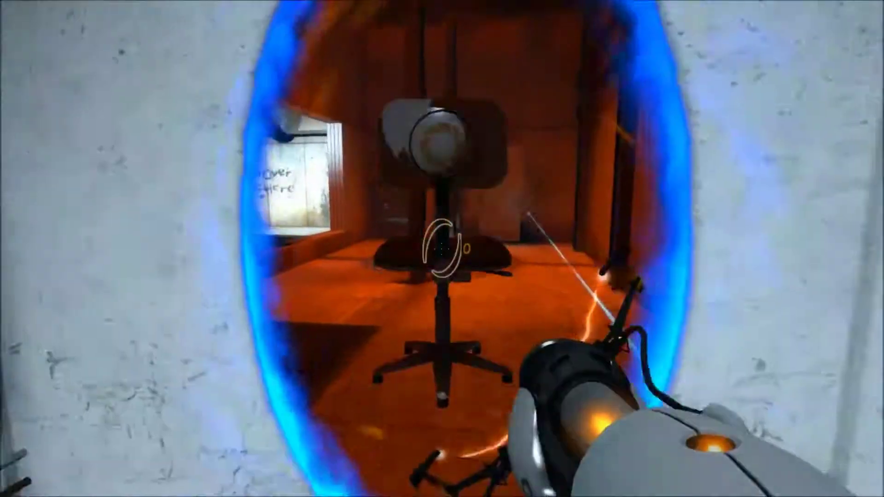
{"action": "key", "text": "w"}
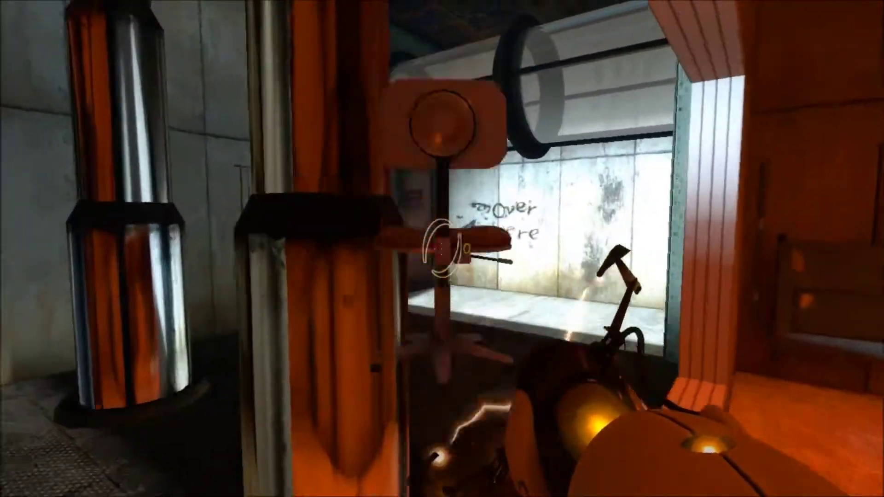
Carry the chair into the dark back room, drop it, and step back
{"action": "key", "text": "w"}
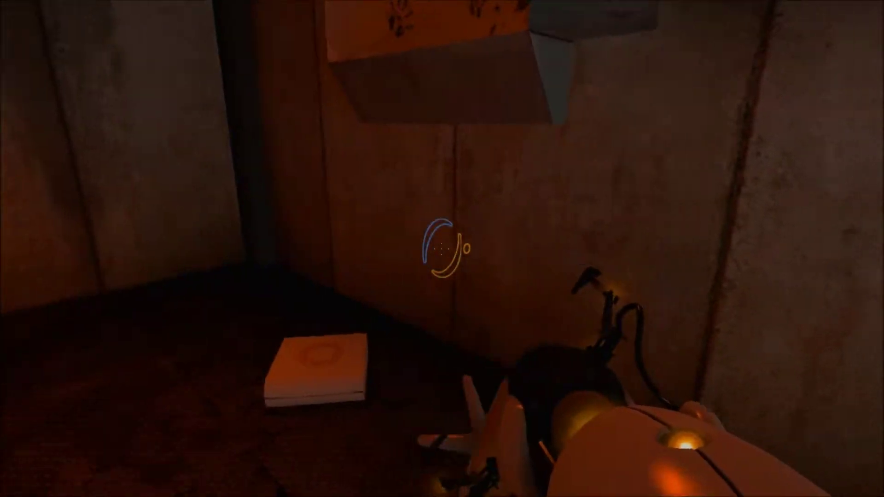
{"action": "key", "text": "e"}
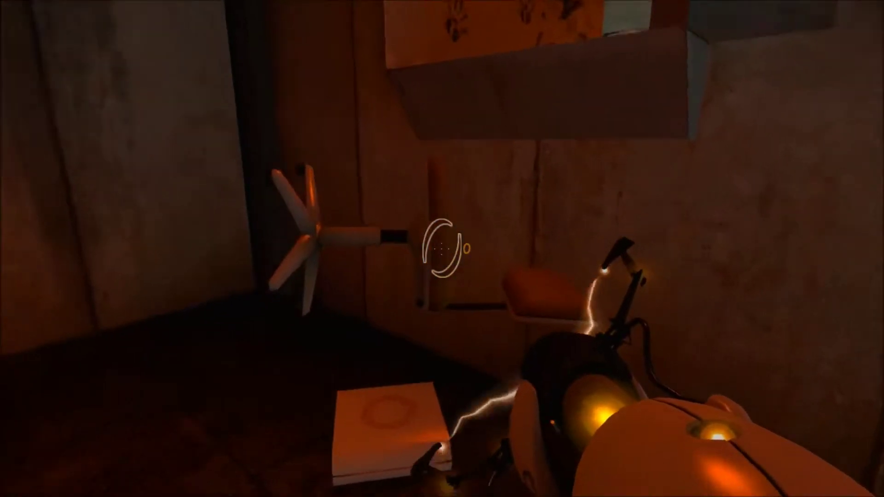
{"action": "key", "text": "s"}
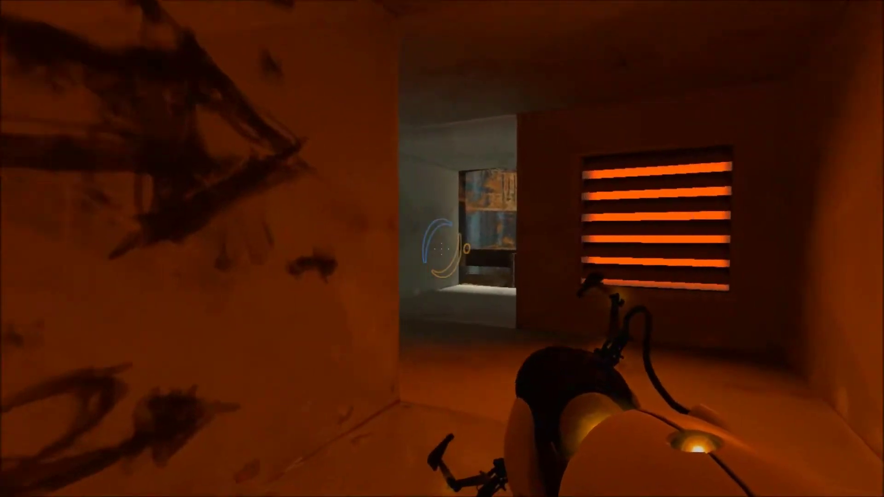
Shoot a blue portal ahead and walk along the corridor to the ledge
{"action": "left_click", "coordinate": [443, 249]}
{"action": "key", "text": "w"}
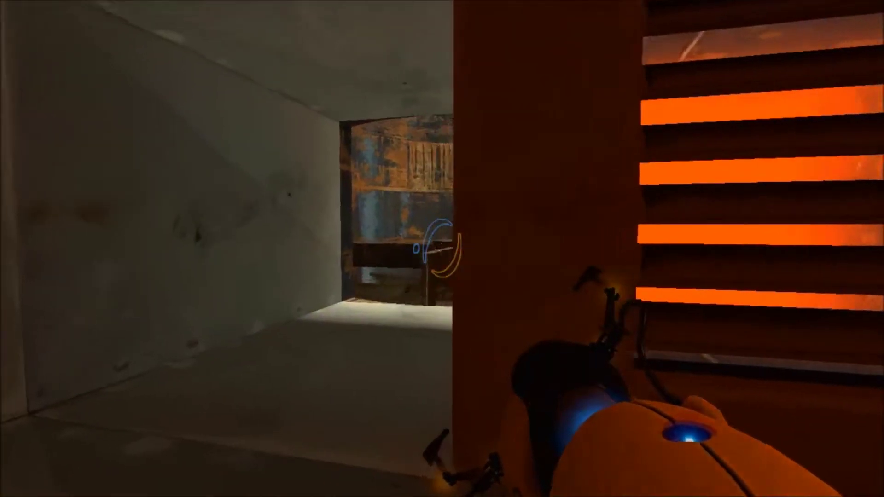
{"action": "key", "text": "w"}
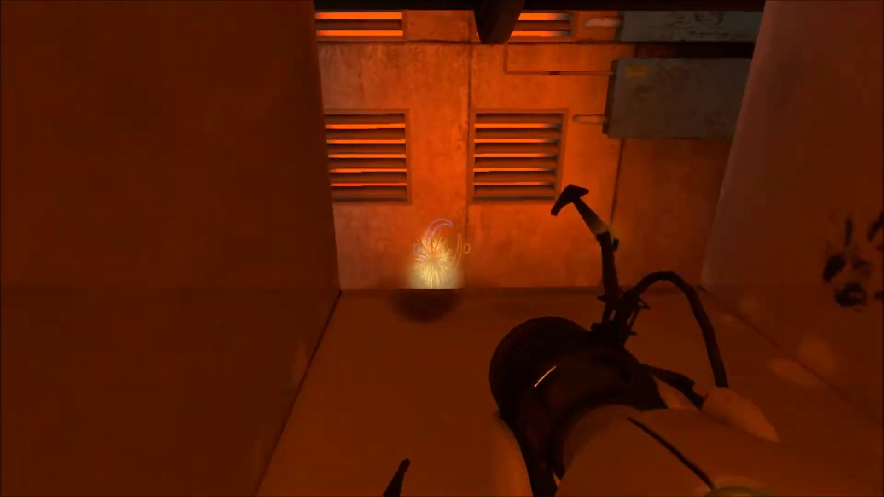
Fire portals at the wall below, descend, and face the Danger-sign corridor
{"action": "left_click", "coordinate": [442, 249]}
{"action": "key", "text": "w"}
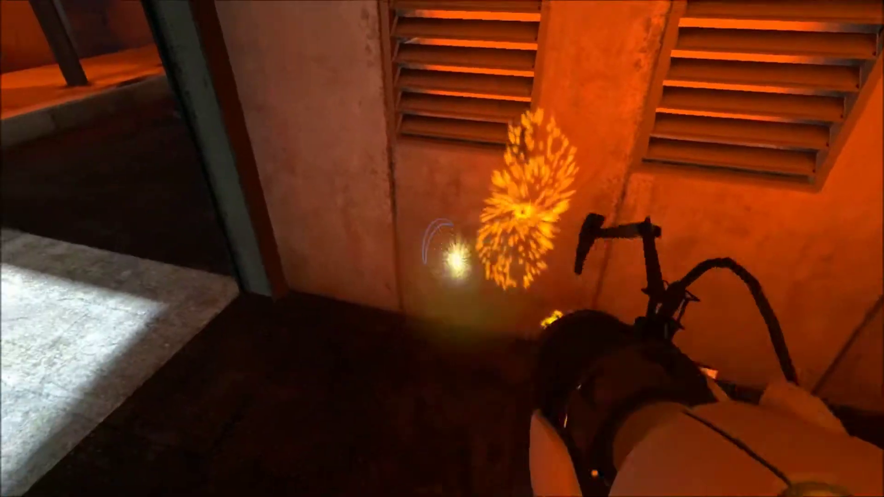
{"action": "left_click", "coordinate": [442, 249]}
{"action": "key", "text": "w"}
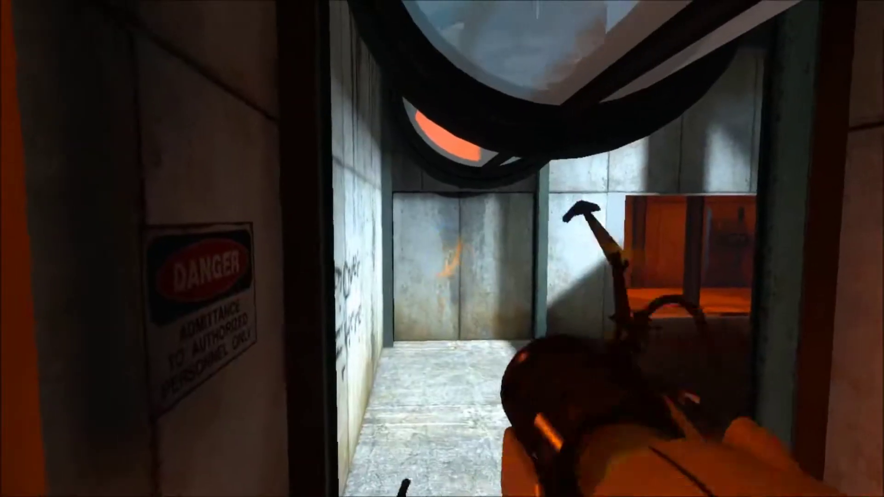
Take an orange portal from the corridor's end wall, cross the dark room, and enter a ledge portal pair
{"action": "left_click", "coordinate": [442, 249]}
{"action": "key", "text": "w"}
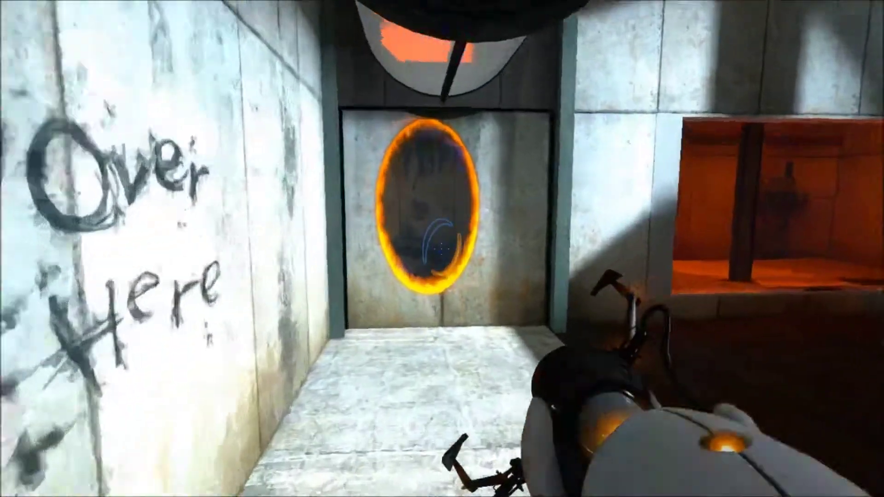
{"action": "key", "text": "w"}
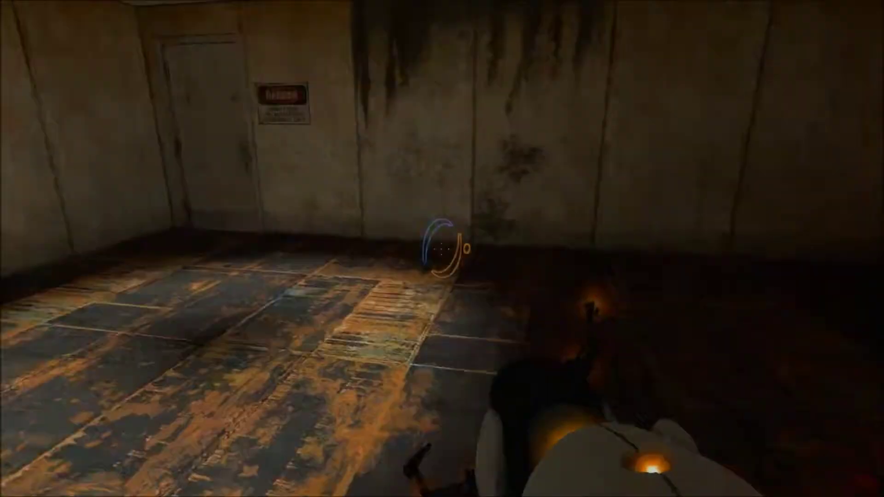
{"action": "key", "text": "w"}
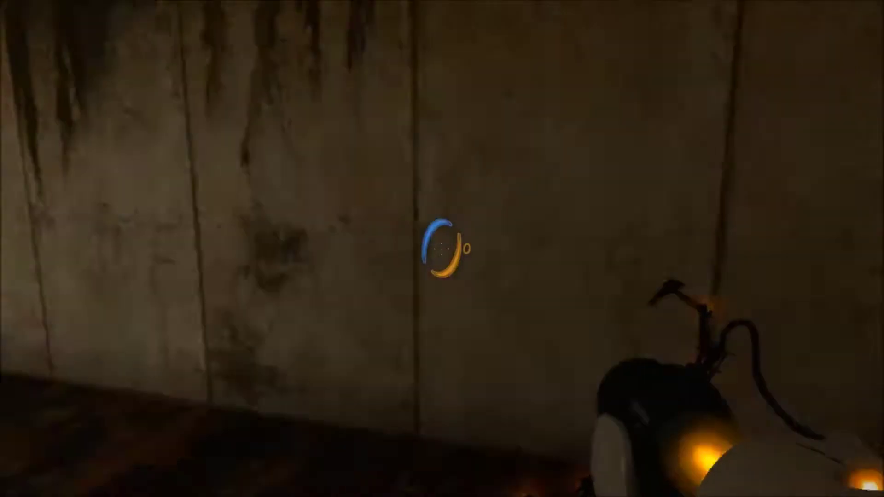
{"action": "key", "text": "w"}
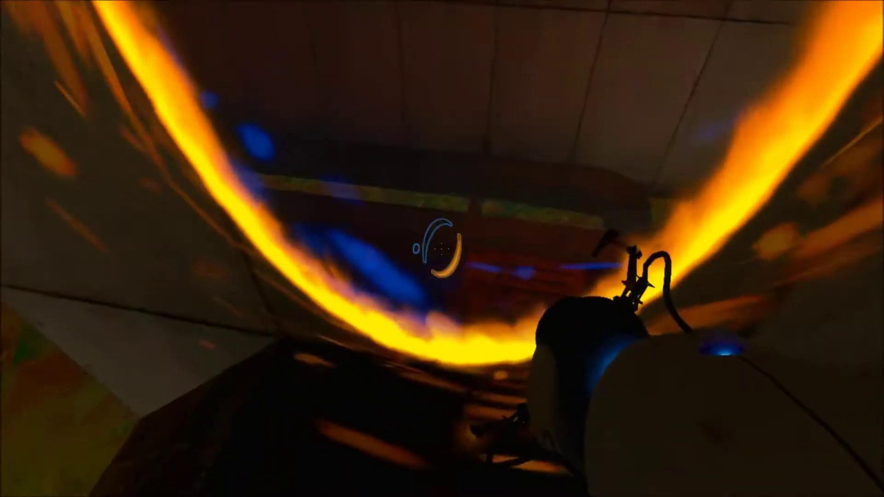
{"action": "key", "text": "w"}
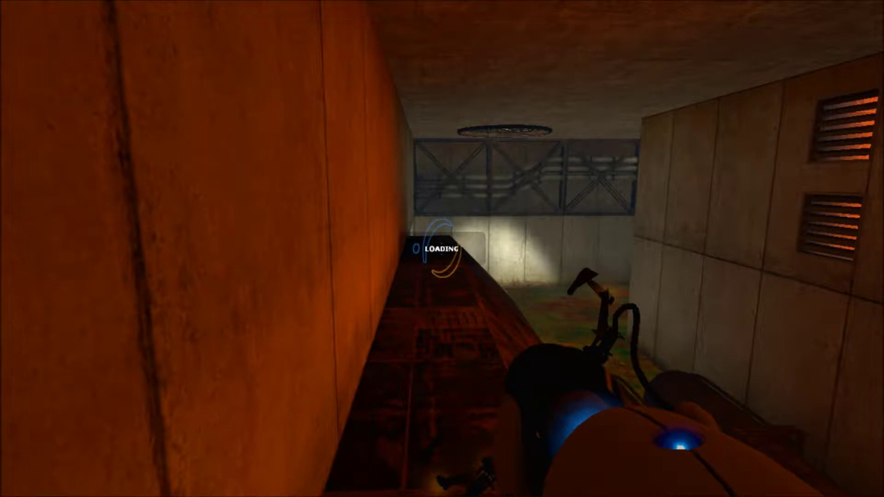
Walk along the ledge through the portals into the dim room and look across the ceiling grate
{"action": "key", "text": "w"}
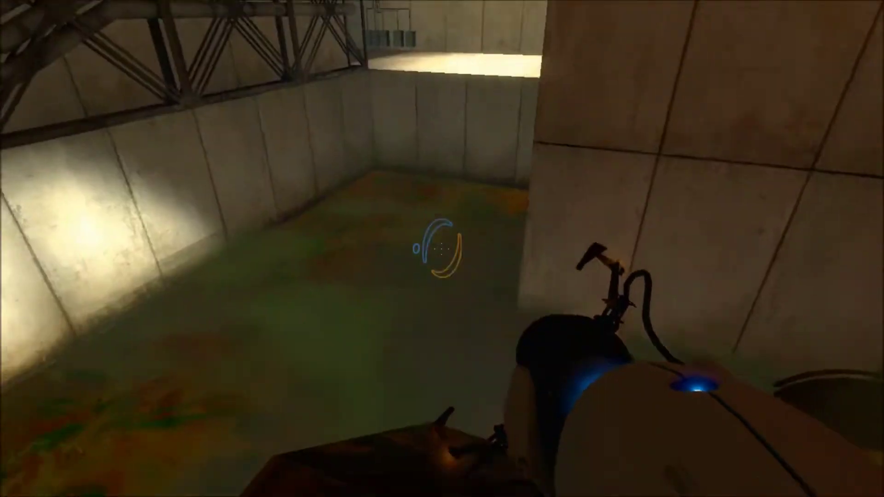
{"action": "key", "text": "w"}
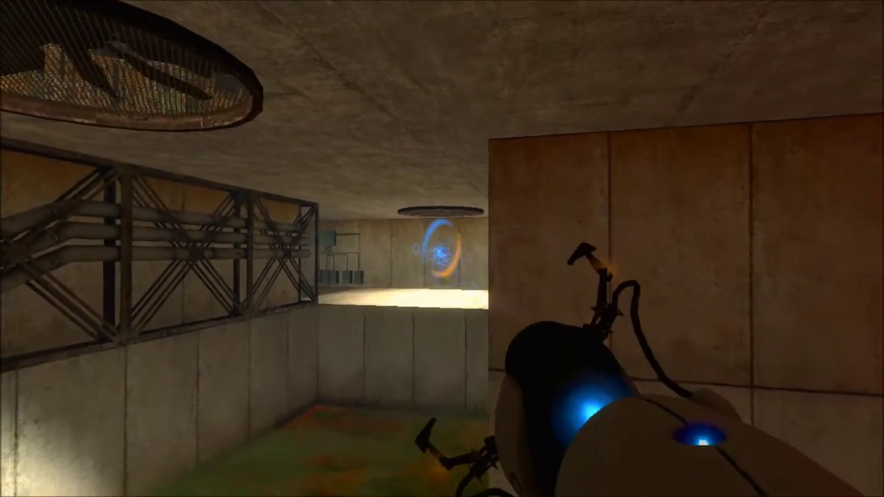
{"action": "key", "text": "w"}
{"action": "key", "text": "w"}
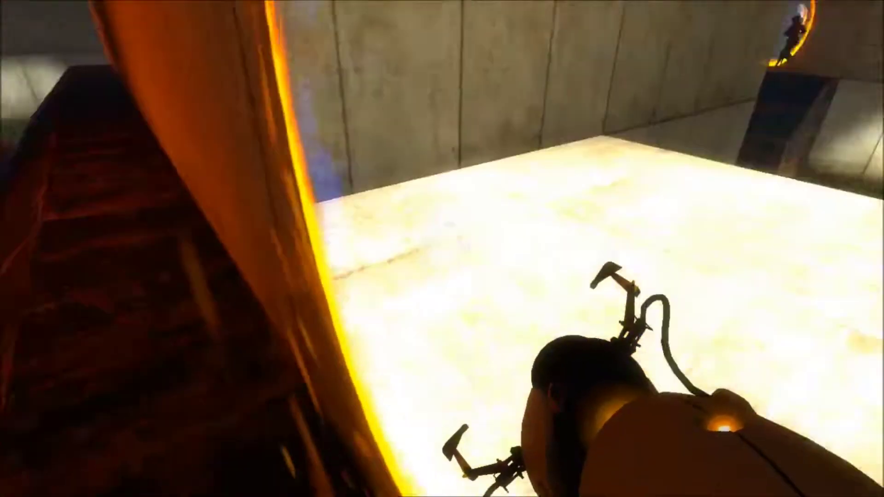
{"action": "key", "text": "w"}
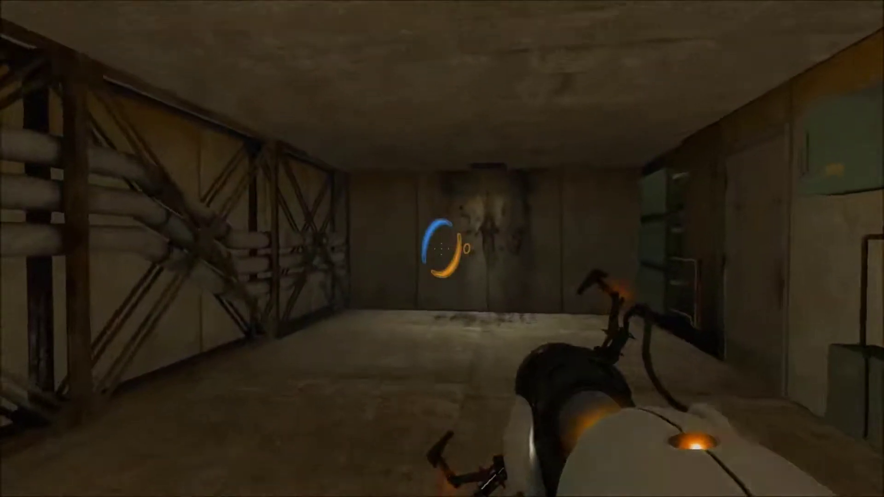
{"action": "key", "text": "w"}
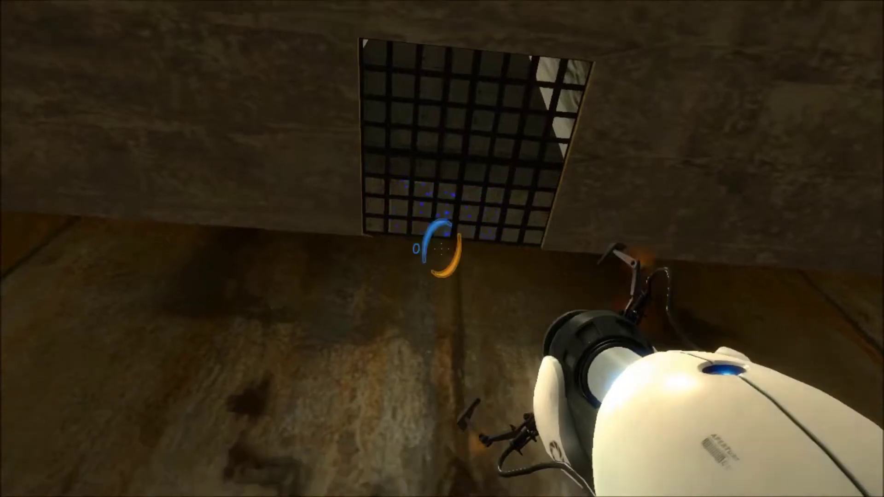
{"action": "key", "text": "w"}
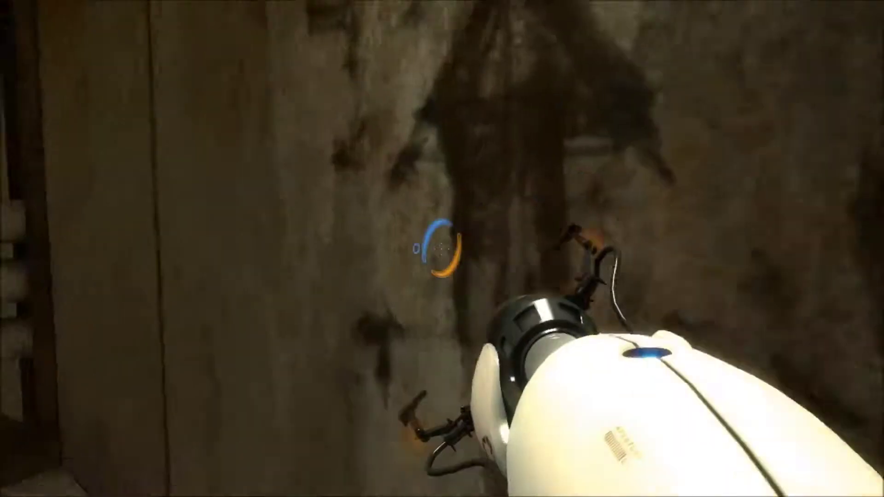
Fire an orange portal on the wall, step through, and follow the corridor toward the blue portal
{"action": "right_click", "coordinate": [442, 249]}
{"action": "key", "text": "w"}
{"action": "key", "text": "w"}
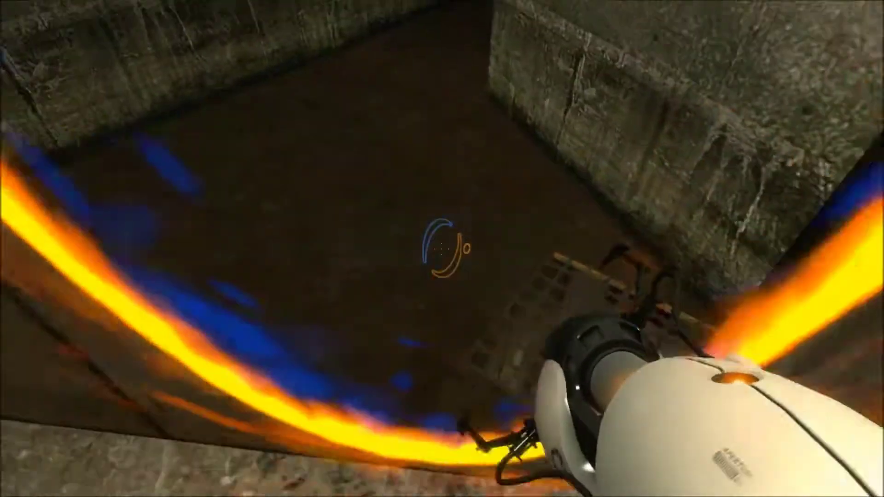
{"action": "key", "text": "w"}
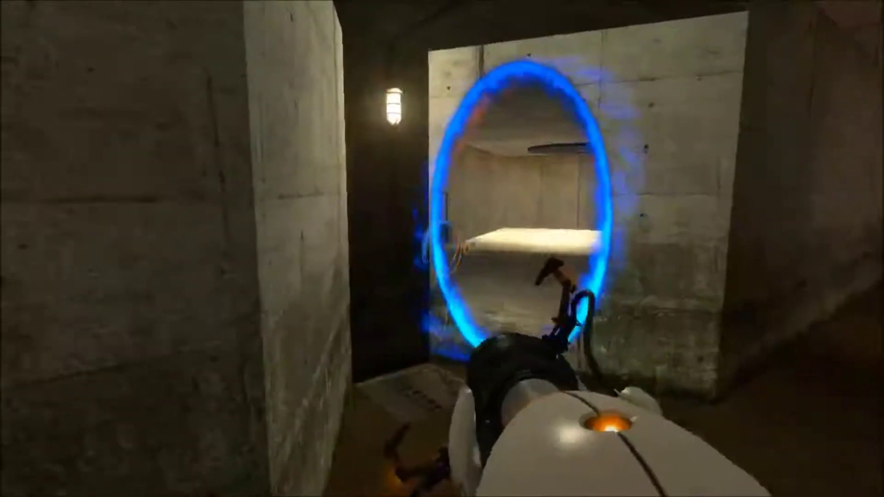
{"action": "key", "text": "w"}
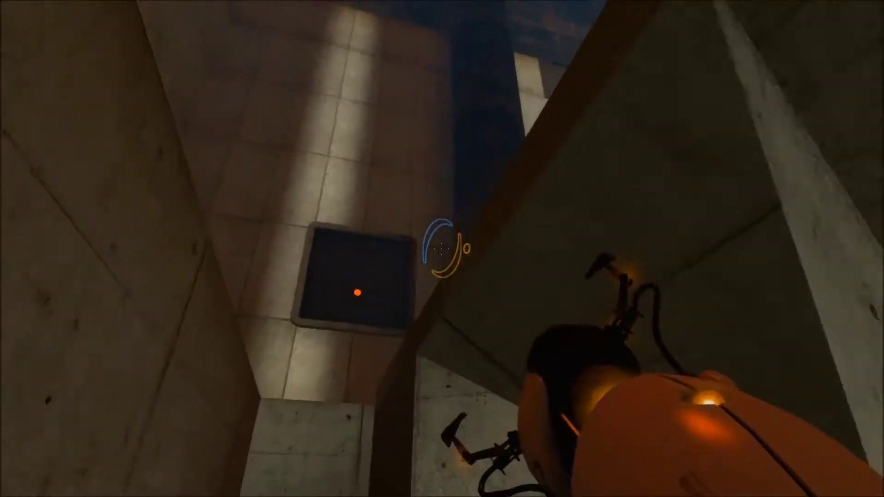
Go through the blue portal and work along the concrete shaft and narrow corridors
{"action": "key", "text": "w"}
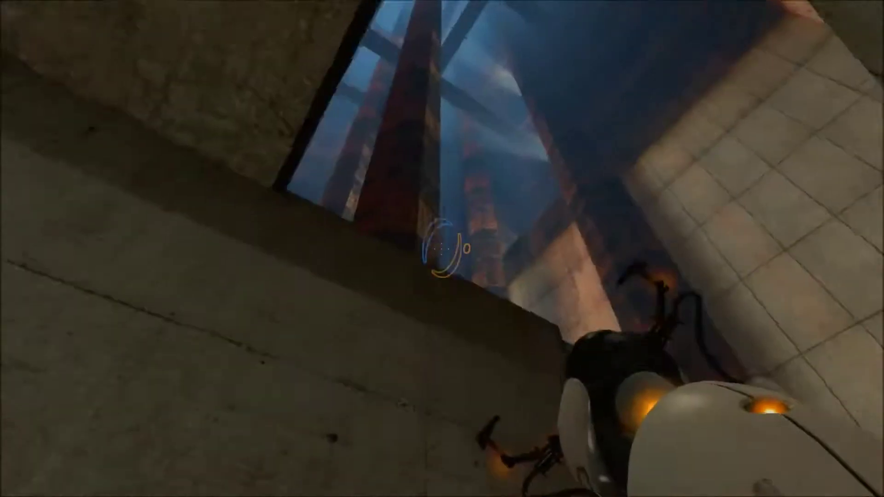
{"action": "key", "text": "w"}
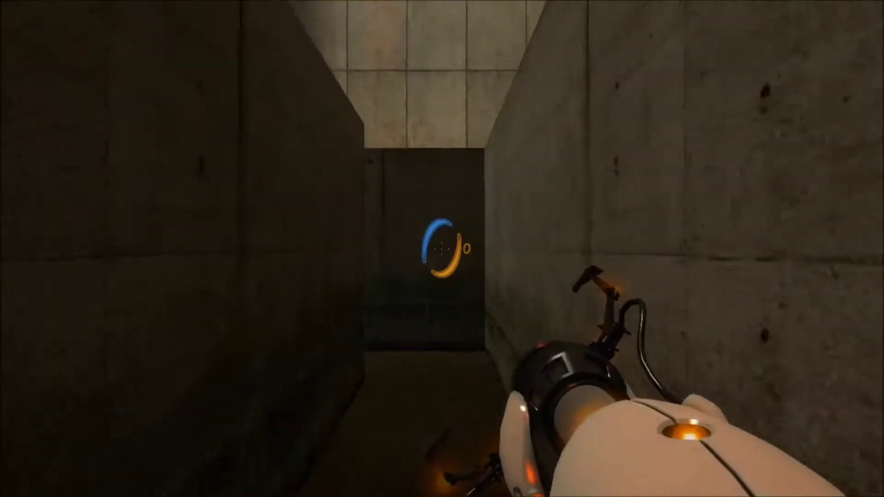
{"action": "key", "text": "w"}
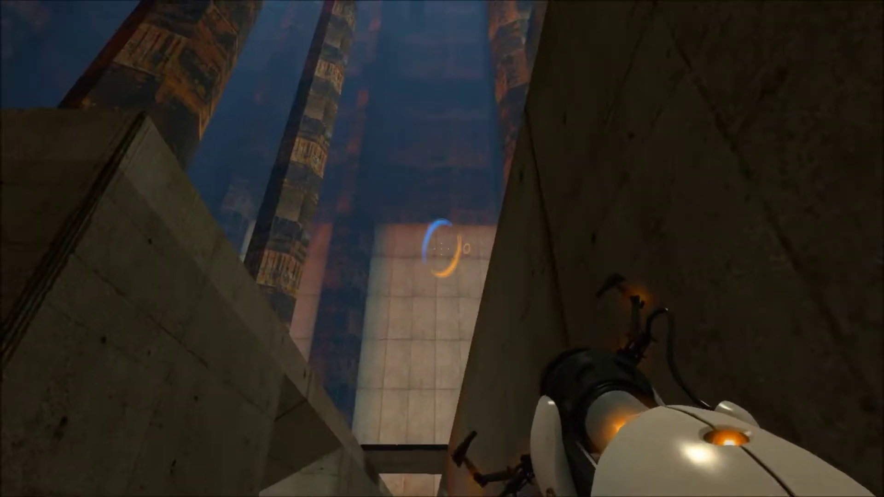
{"action": "key", "text": "w"}
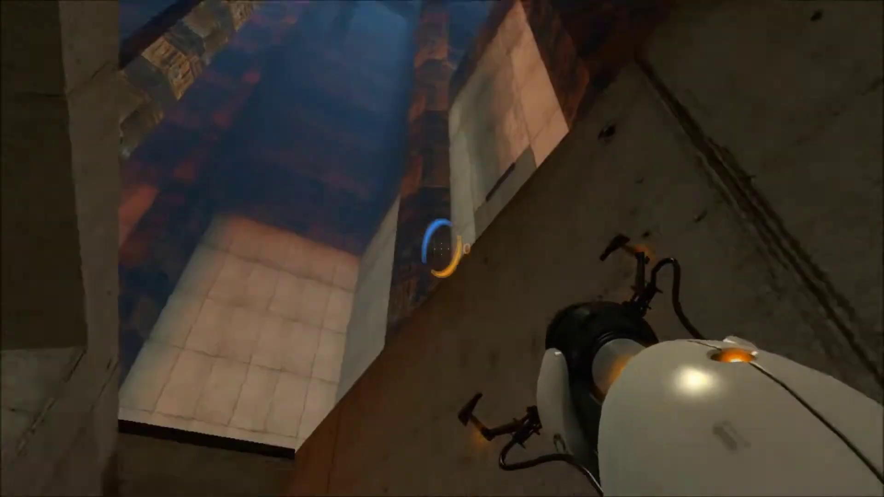
{"action": "key", "text": "w"}
{"action": "key", "text": "w"}
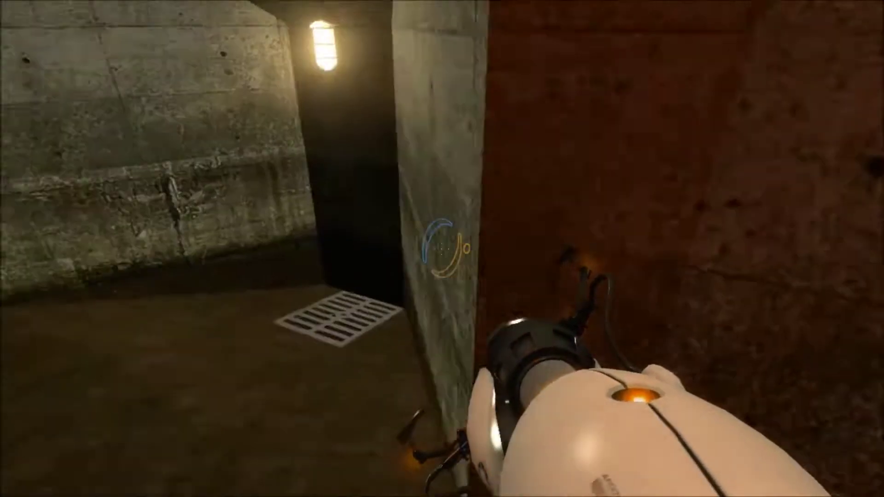
{"action": "key", "text": "w"}
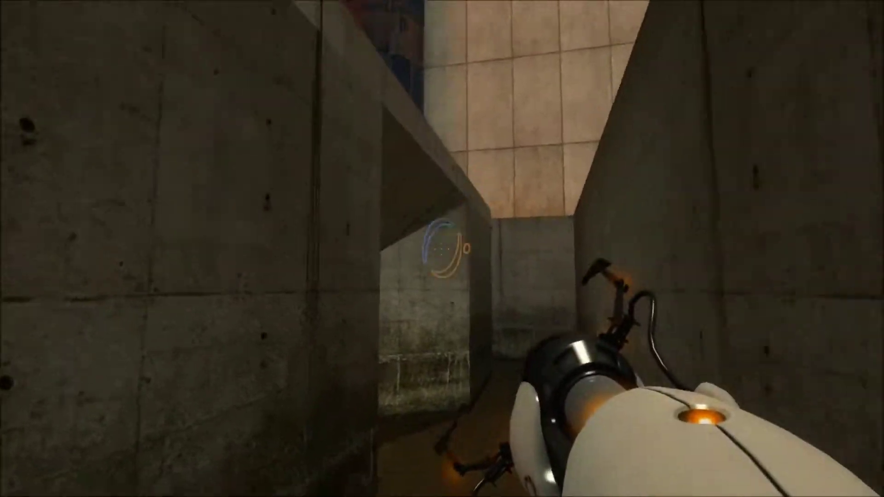
{"action": "key", "text": "w"}
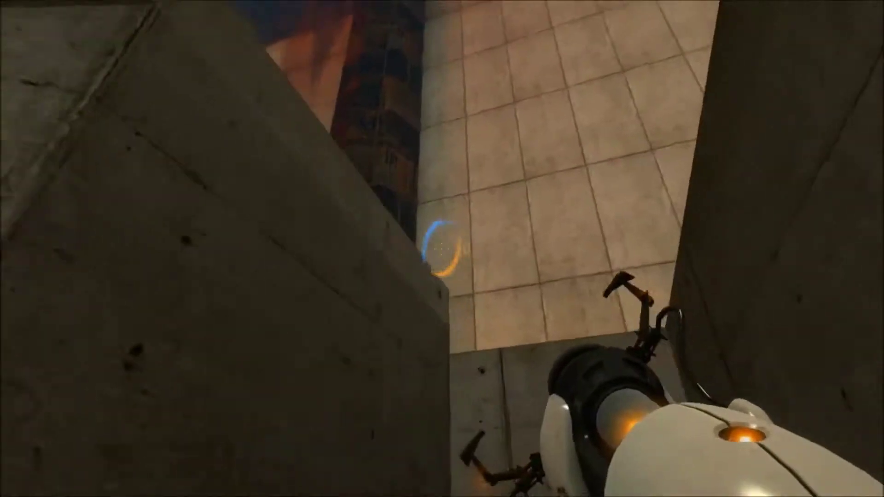
{"action": "key", "text": "w"}
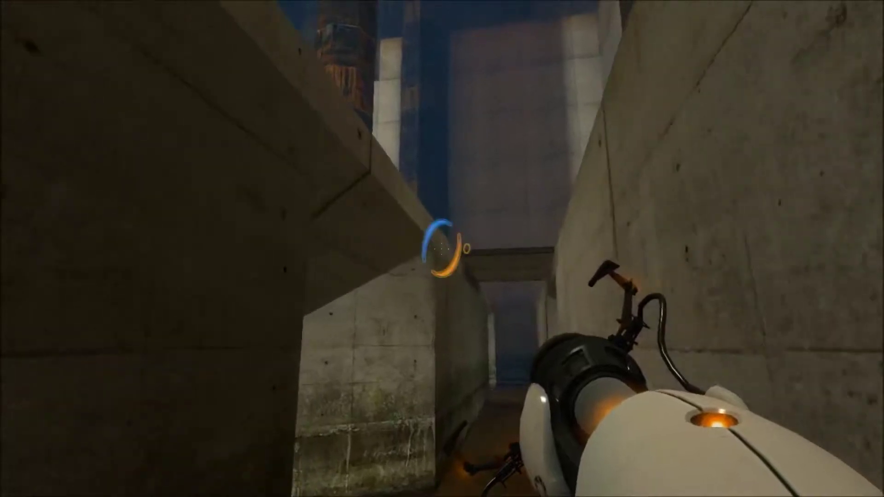
{"action": "key", "text": "w"}
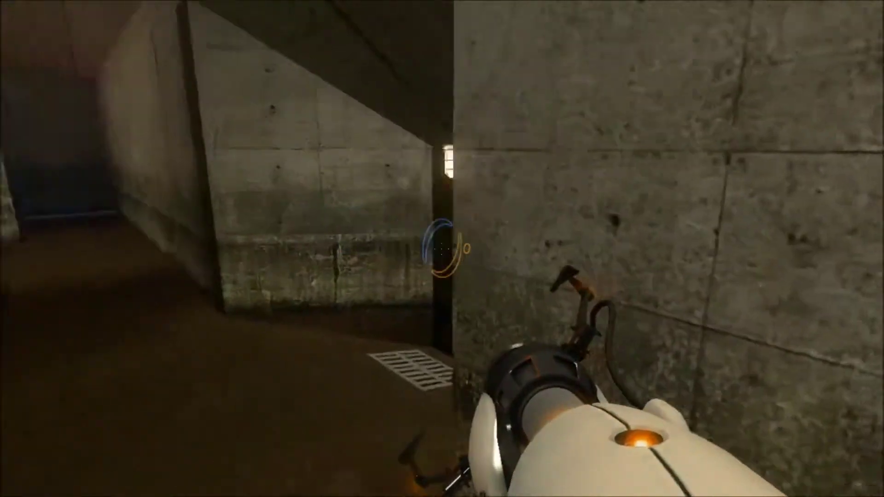
{"action": "key", "text": "w"}
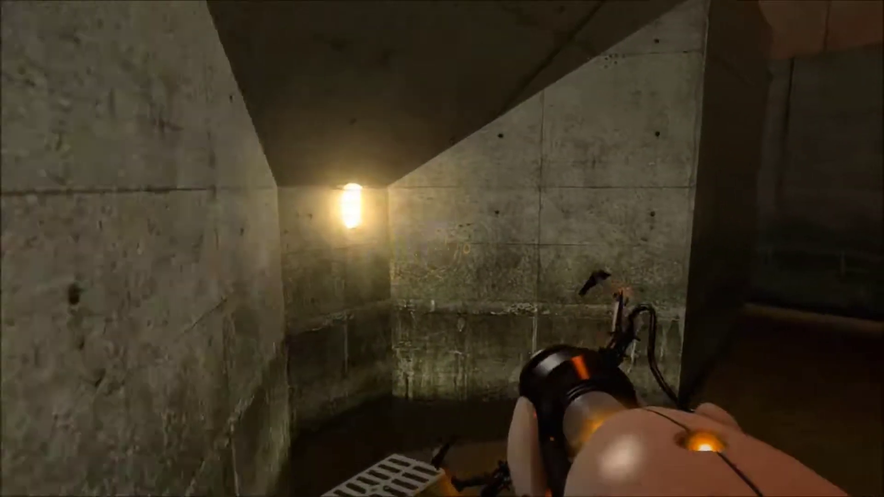
{"action": "key", "text": "w"}
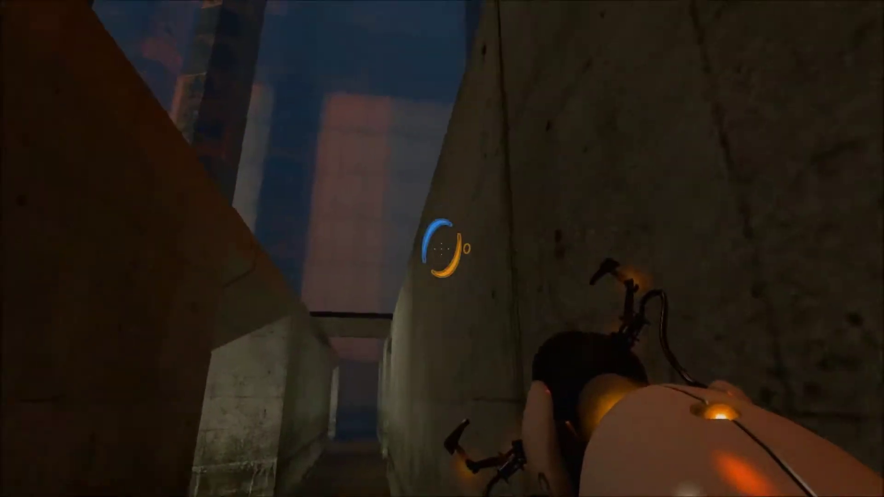
{"action": "key", "text": "w"}
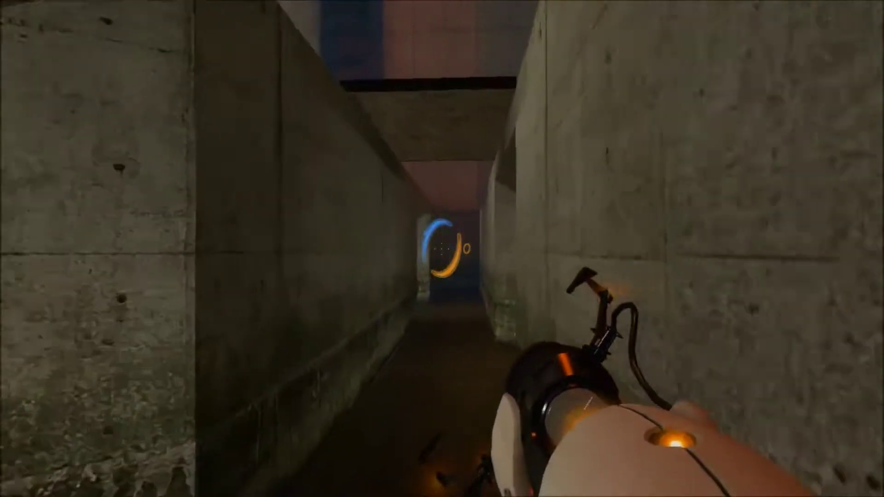
{"action": "key", "text": "w"}
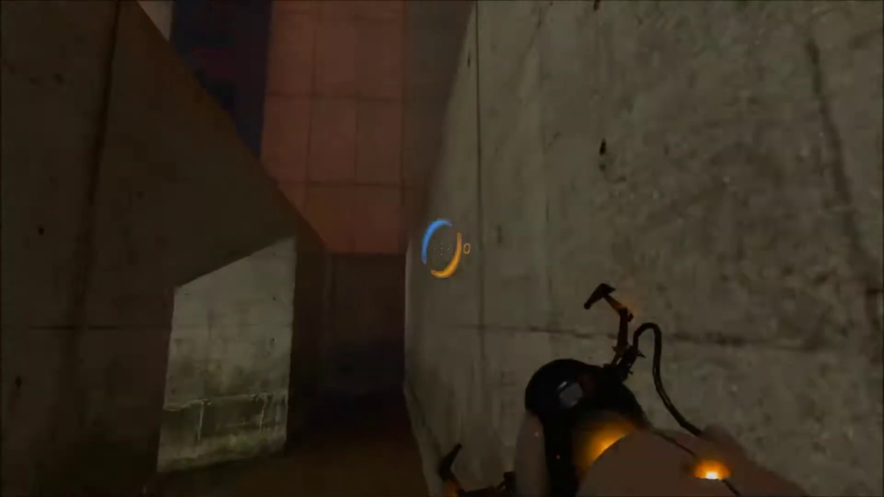
{"action": "key", "text": "w"}
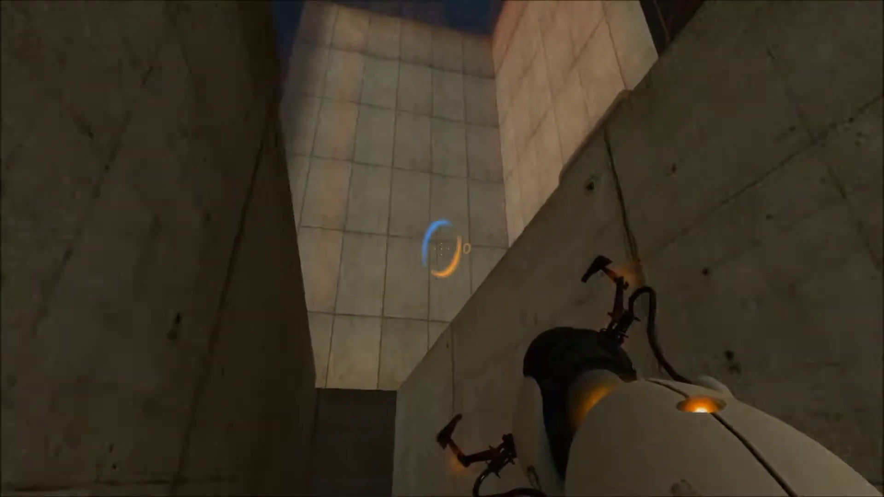
Reach the tiled shaft, aim up at the white tiled wall, then continue down the dark corridor
{"action": "key", "text": "w"}
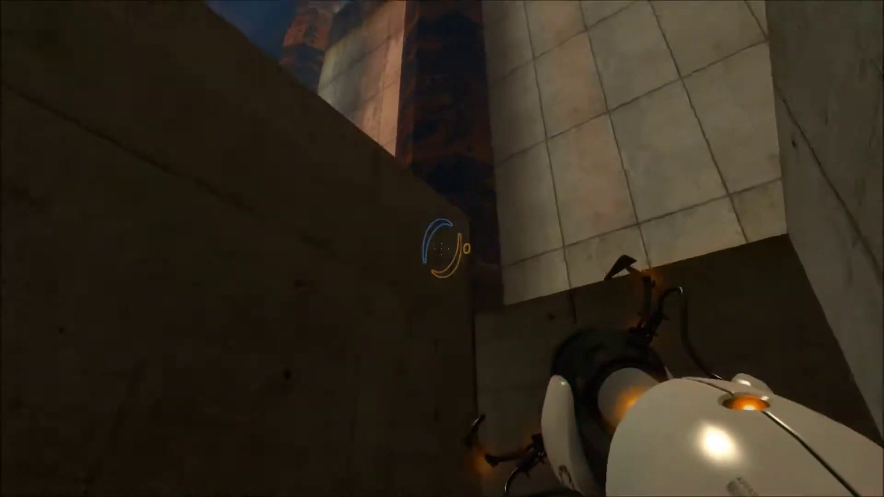
{"action": "key", "text": "w"}
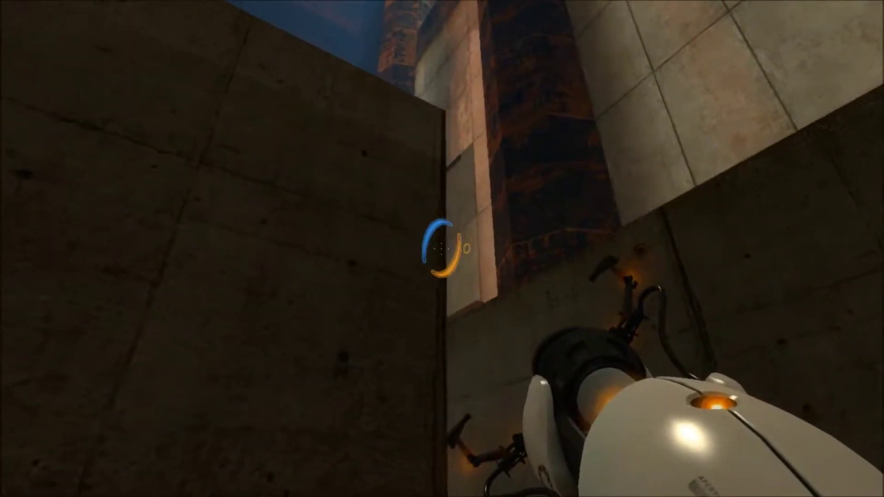
{"action": "key", "text": "w"}
{"action": "key", "text": "w"}
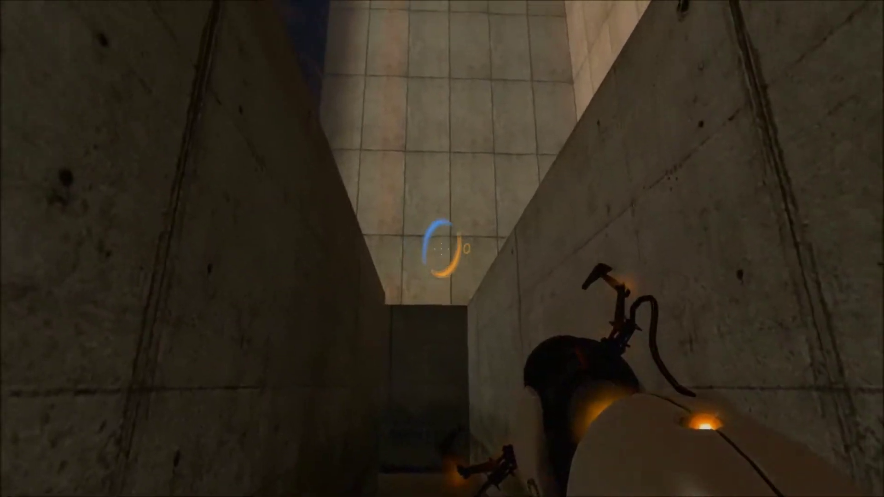
{"action": "key", "text": "w"}
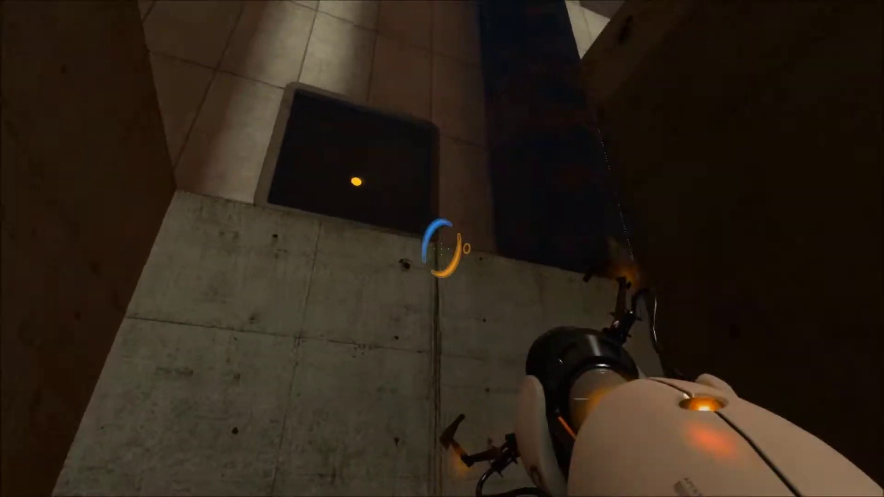
{"action": "left_click_drag", "start_coordinate": [442, 249], "coordinate": [622, 207]}
{"action": "key", "text": "w"}
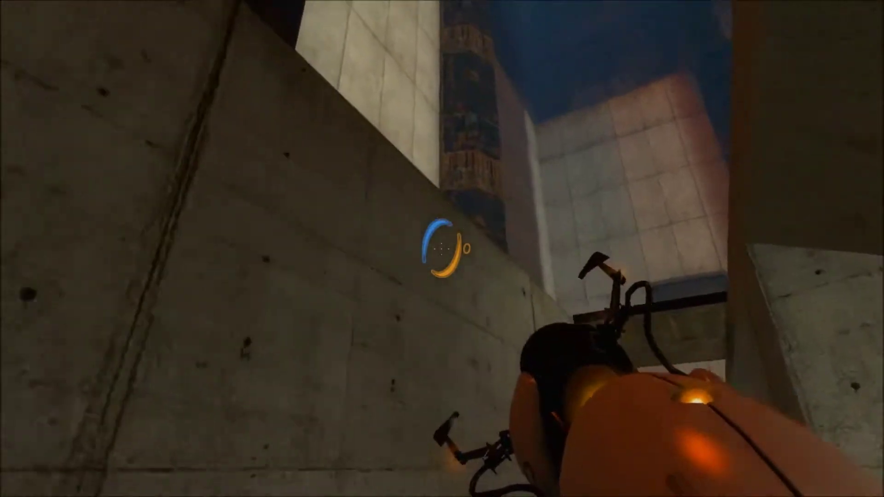
{"action": "left_click_drag", "start_coordinate": [442, 250], "coordinate": [443, 104]}
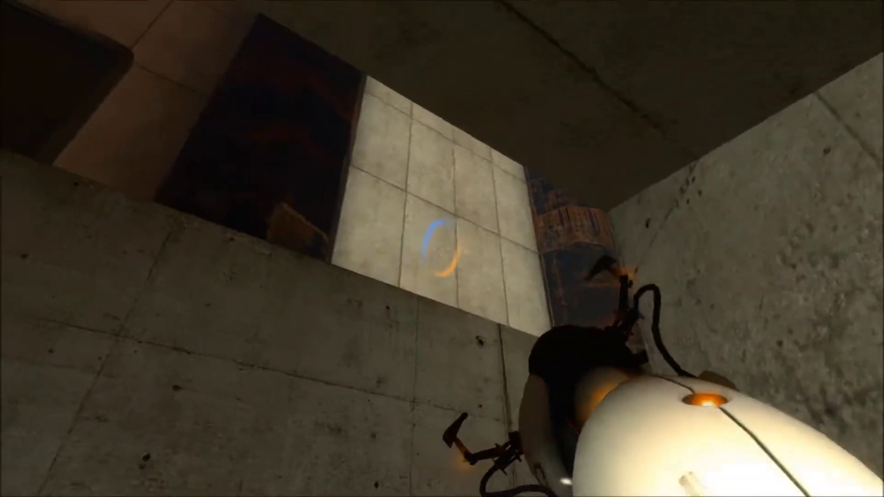
{"action": "left_click_drag", "start_coordinate": [442, 250], "coordinate": [277, 415]}
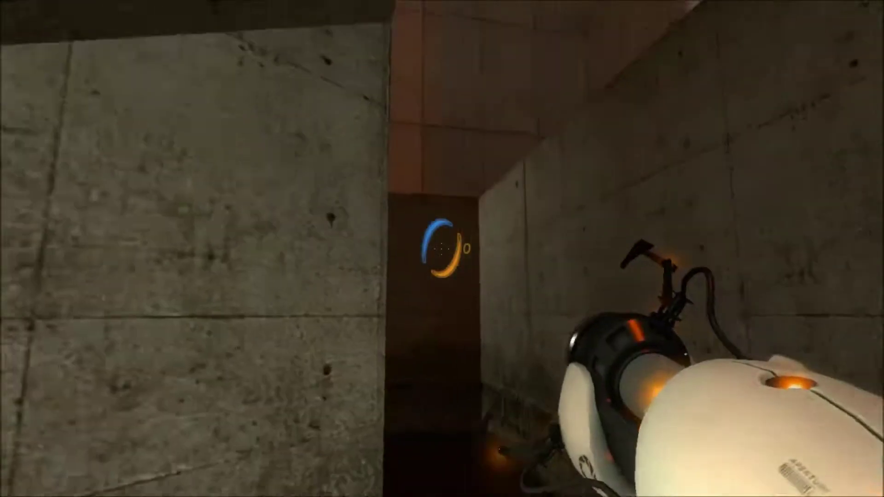
{"action": "key", "text": "w"}
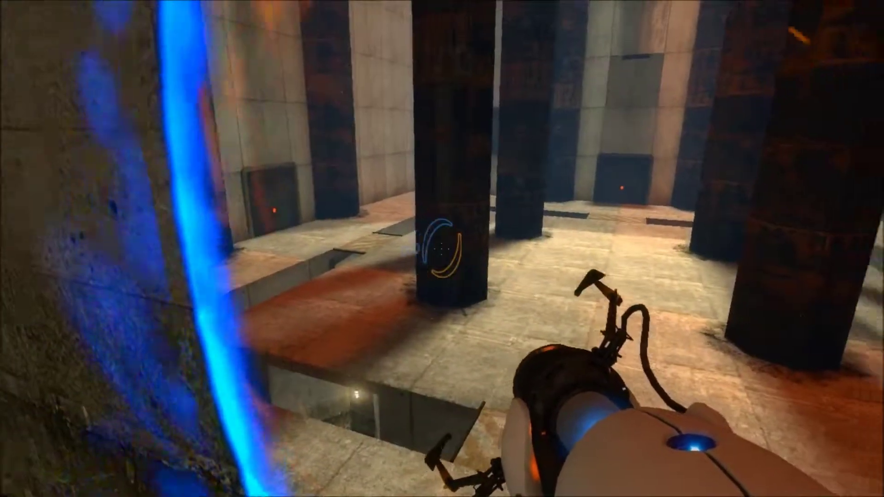
Pass through the blue portal and cross the pillar room toward the floor pit
{"action": "key", "text": "w"}
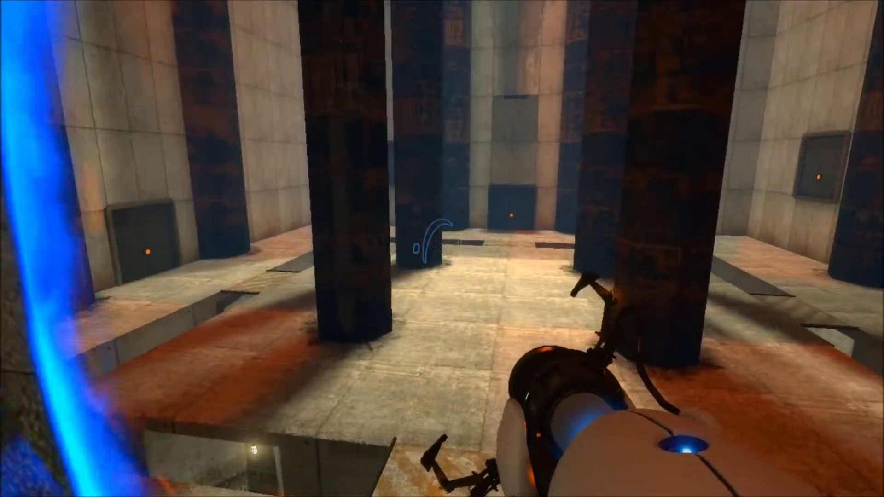
{"action": "key", "text": "w"}
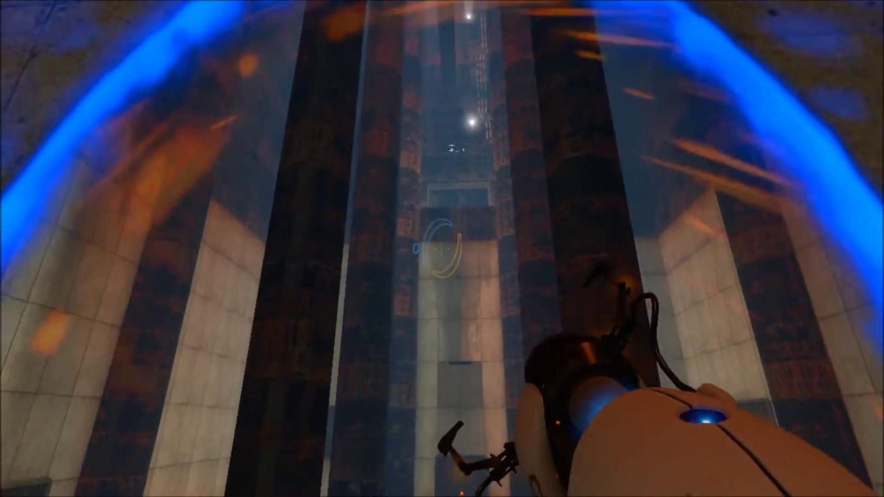
{"action": "key", "text": "w"}
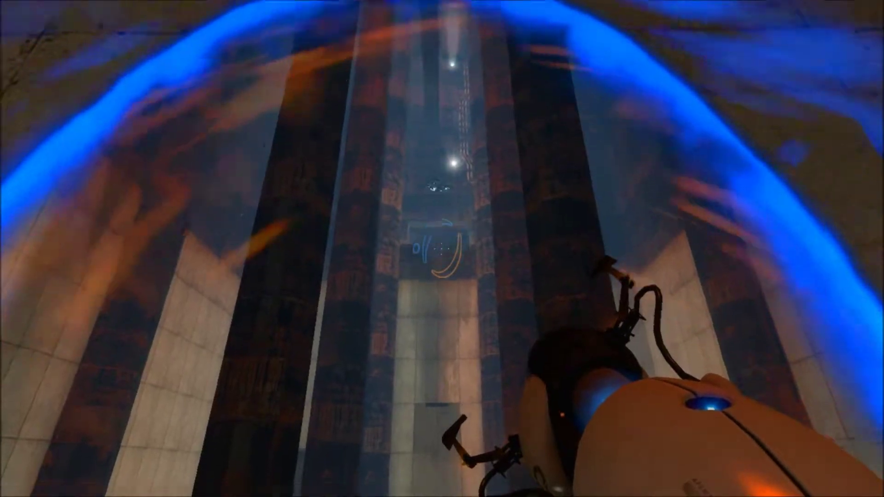
{"action": "key", "text": "w"}
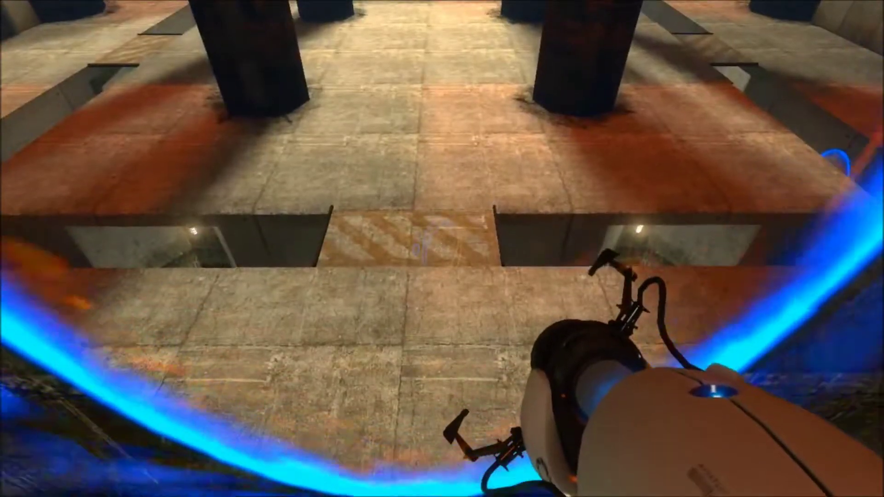
{"action": "key", "text": "w"}
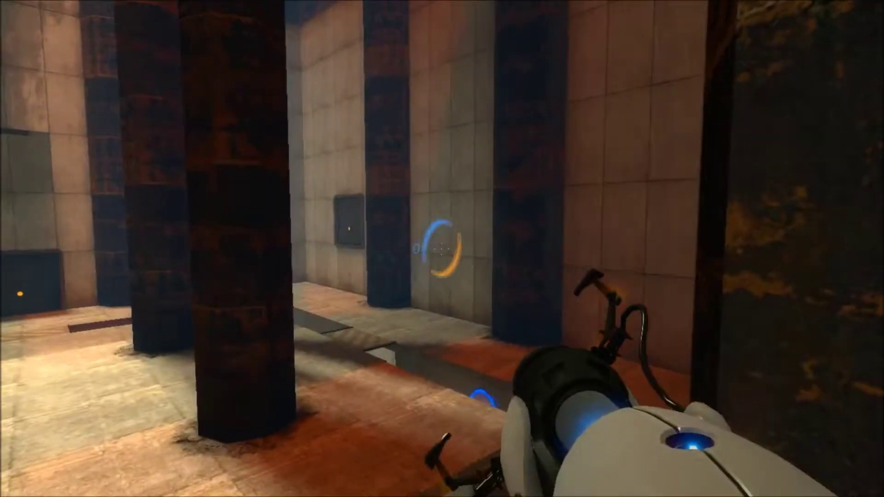
{"action": "key", "text": "w"}
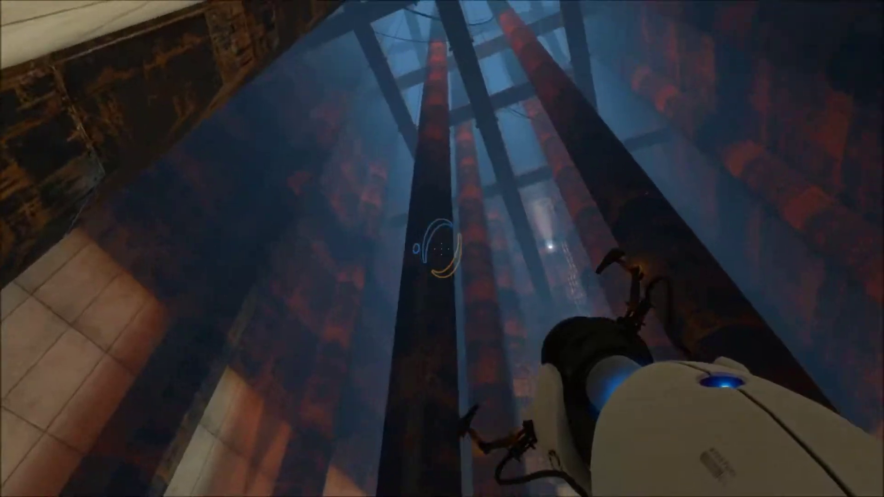
{"action": "key", "text": "w"}
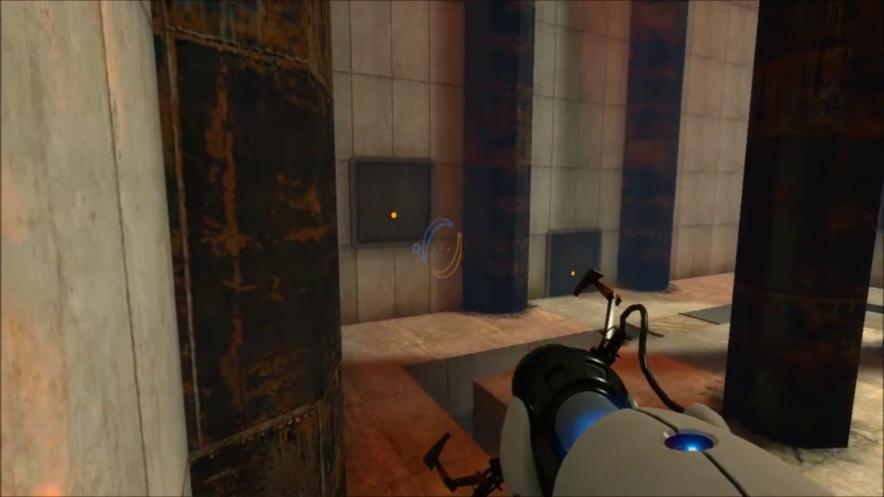
Place a blue portal ahead, relocate the orange floor portal, and drop into the concrete pit
{"action": "left_click", "coordinate": [442, 249]}
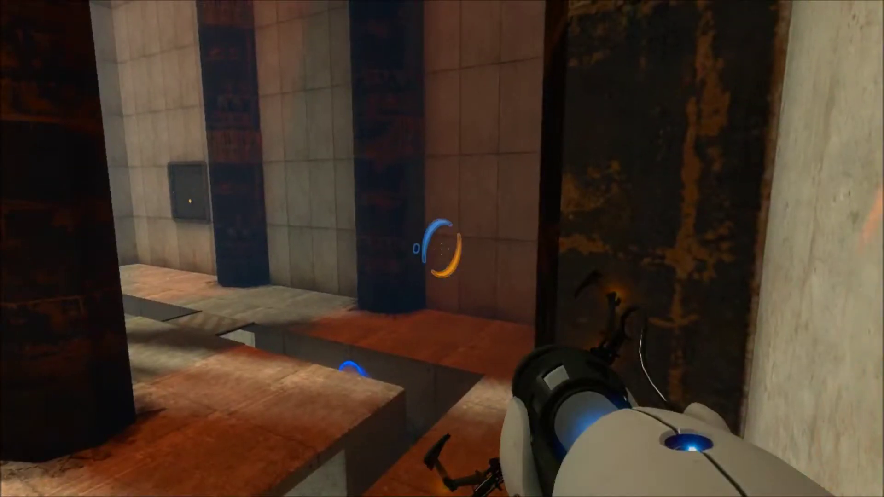
{"action": "key", "text": "w"}
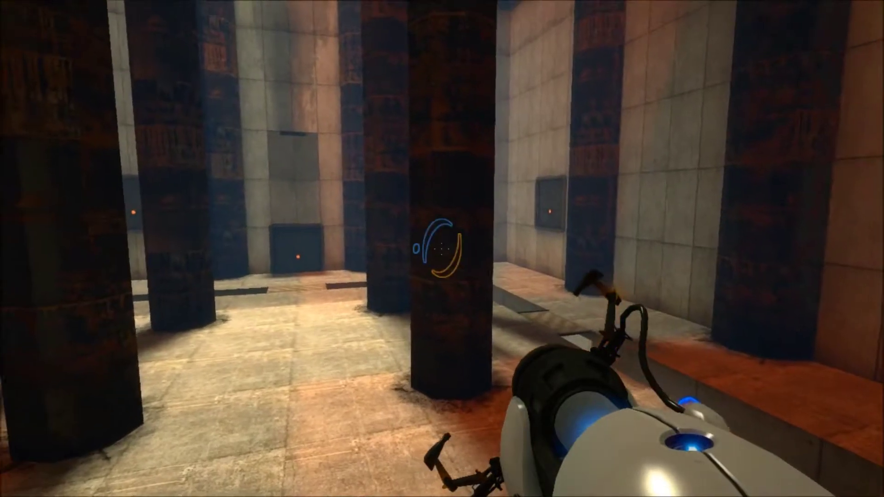
{"action": "key", "text": "w"}
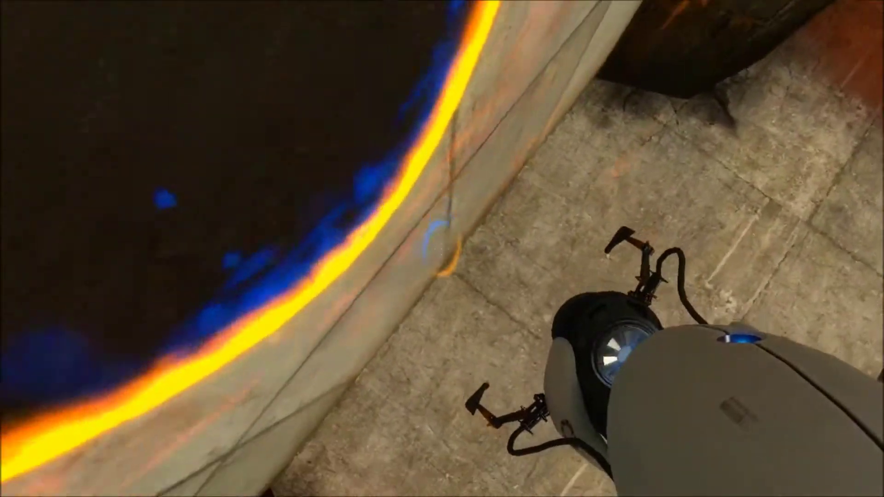
{"action": "right_click", "coordinate": [442, 249]}
{"action": "key", "text": "w"}
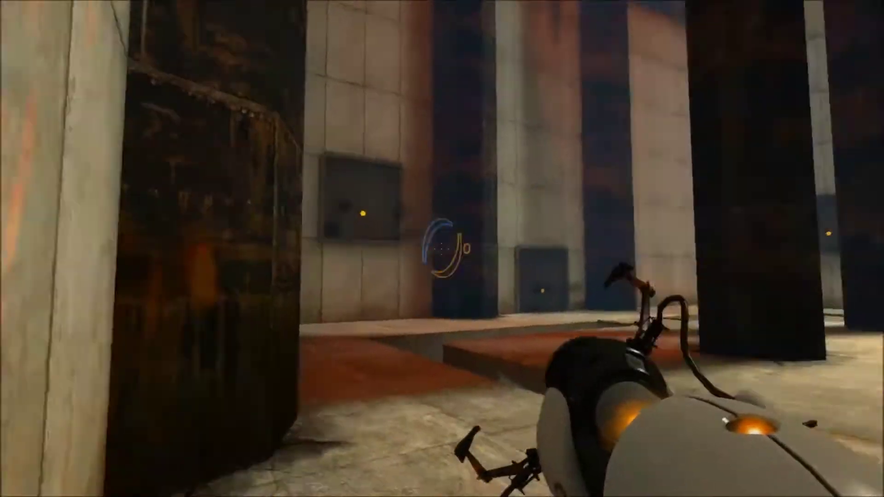
{"action": "key", "text": "w"}
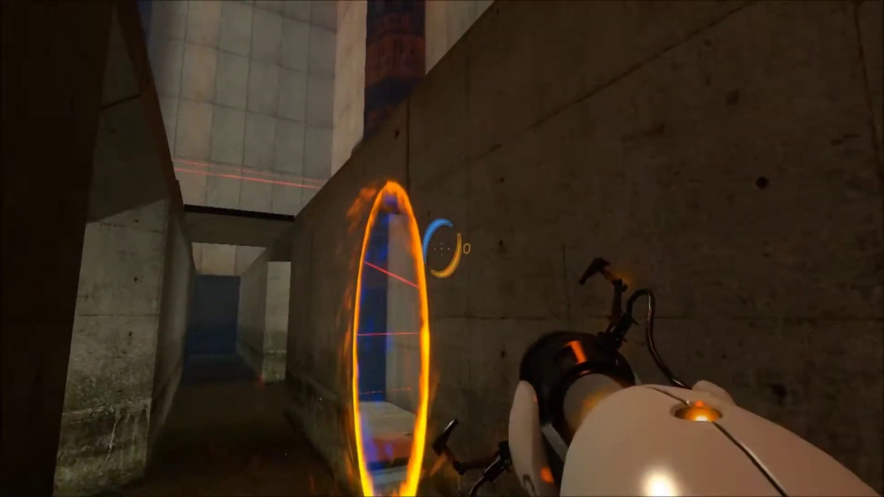
Place a blue portal on the pit corridor wall beside the orange portal
{"action": "left_click", "coordinate": [443, 249]}
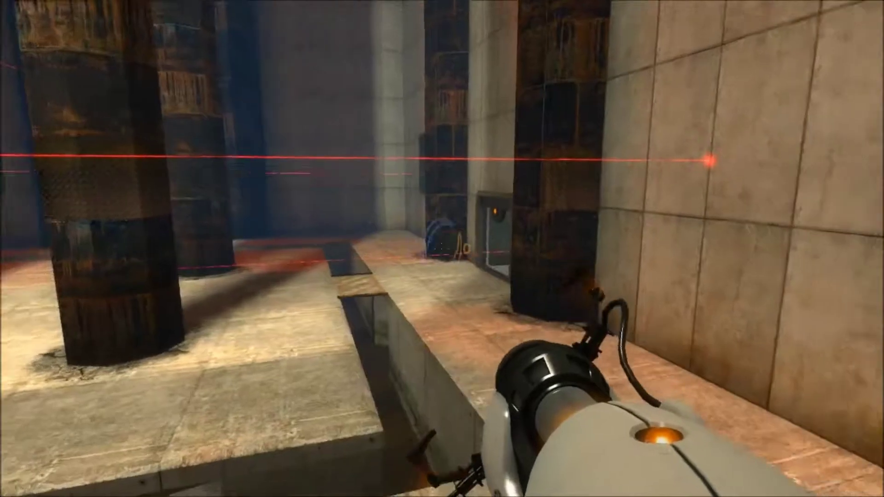
Fire orange portals near the blue one and across the hall, then a blue portal toward the turrets
{"action": "right_click", "coordinate": [442, 248]}
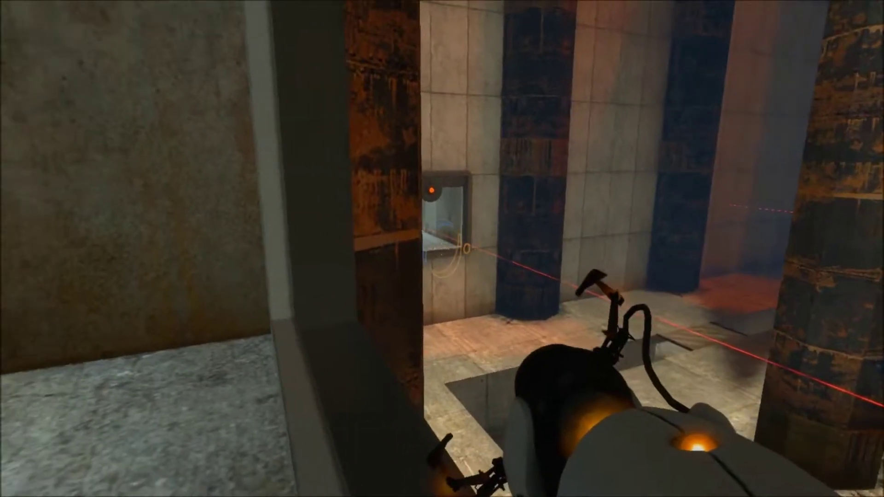
{"action": "right_click", "coordinate": [442, 249]}
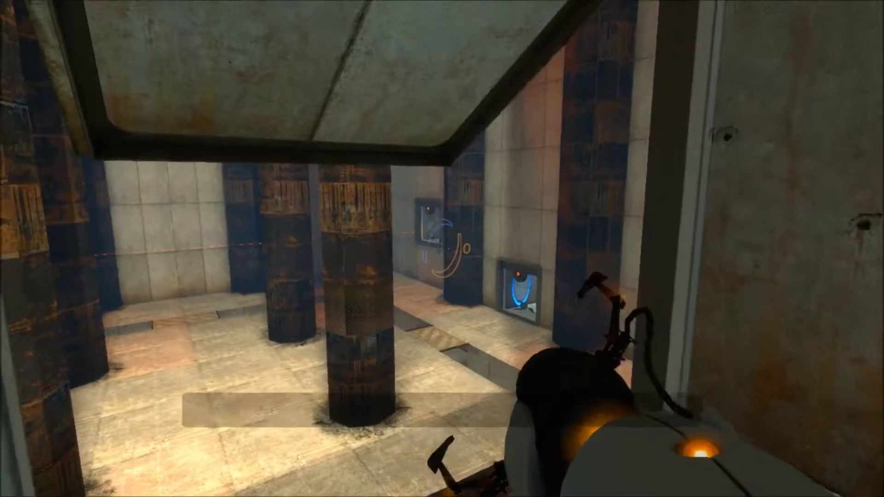
{"action": "left_click", "coordinate": [443, 248]}
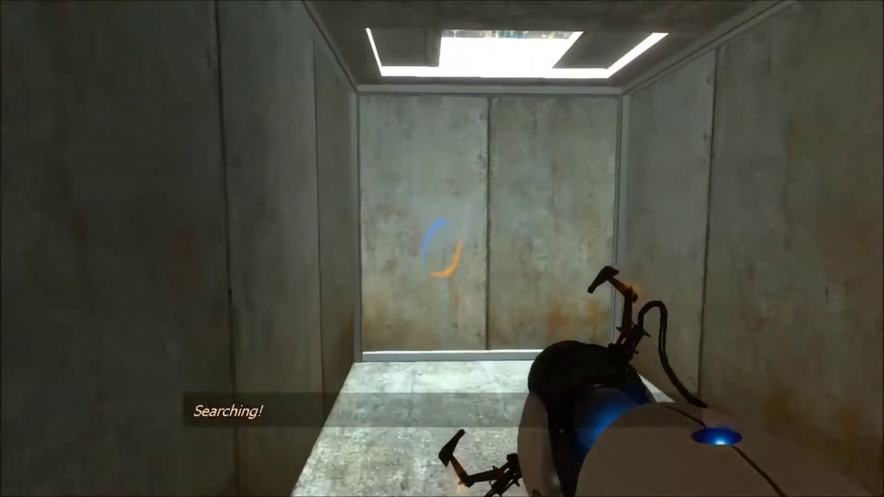
Set an orange far-wall portal and blue floor and wall portals, then walk into the hall
{"action": "right_click", "coordinate": [443, 248]}
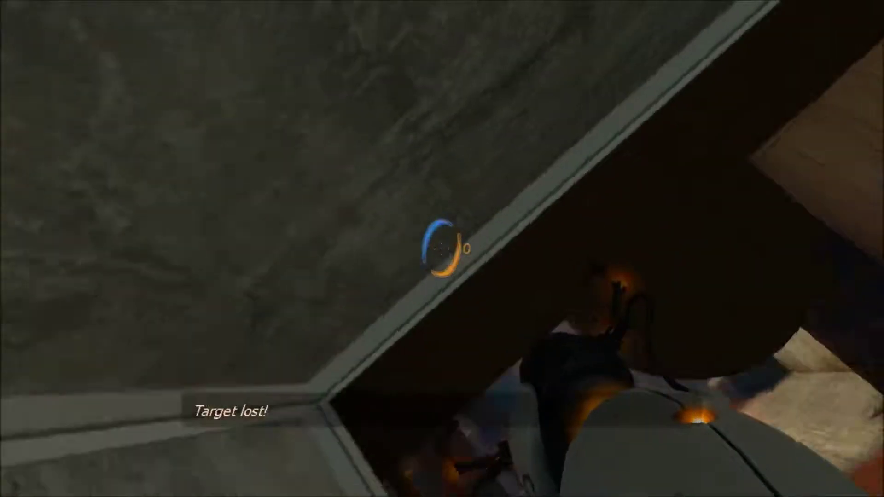
{"action": "left_click", "coordinate": [442, 249]}
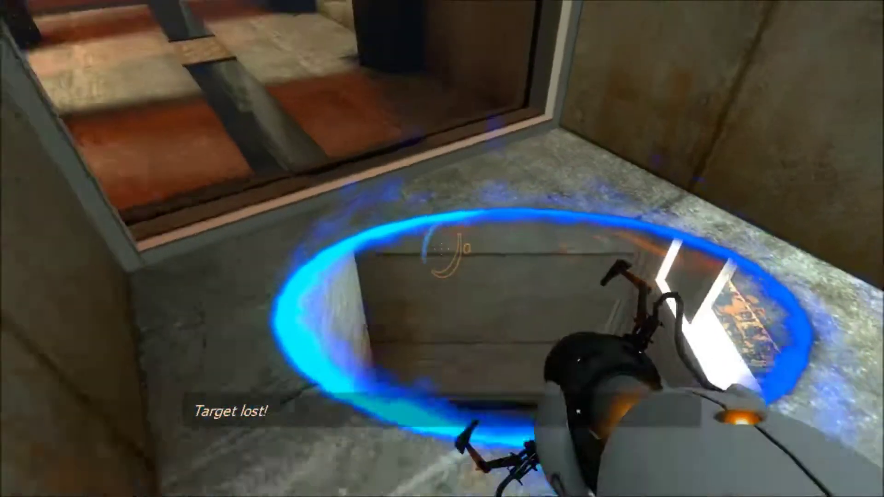
{"action": "key", "text": "w"}
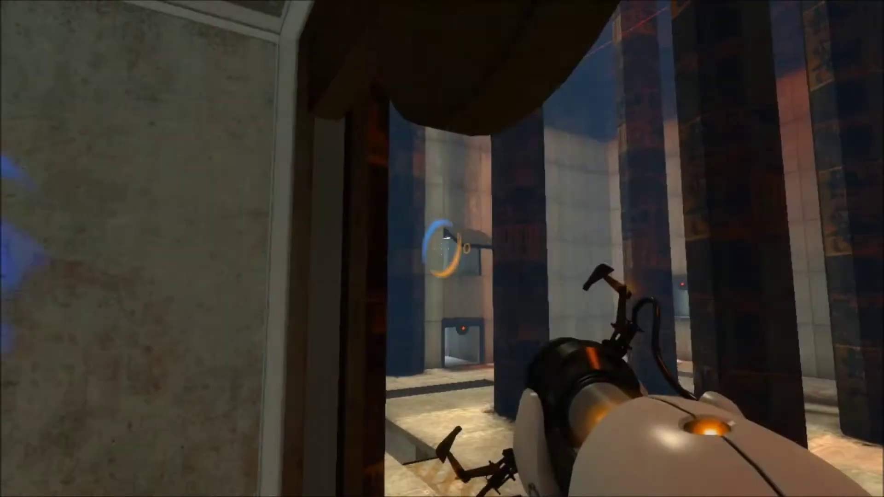
{"action": "key", "text": "w"}
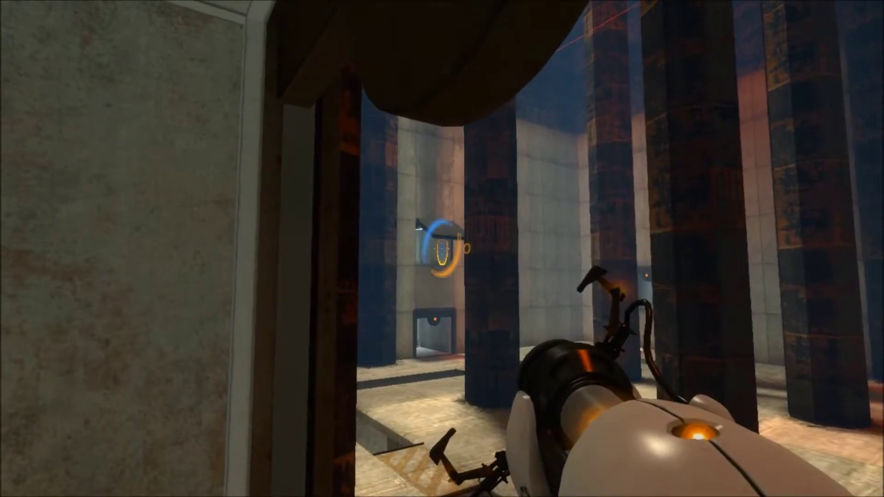
{"action": "left_click", "coordinate": [442, 249]}
{"action": "key", "text": "w"}
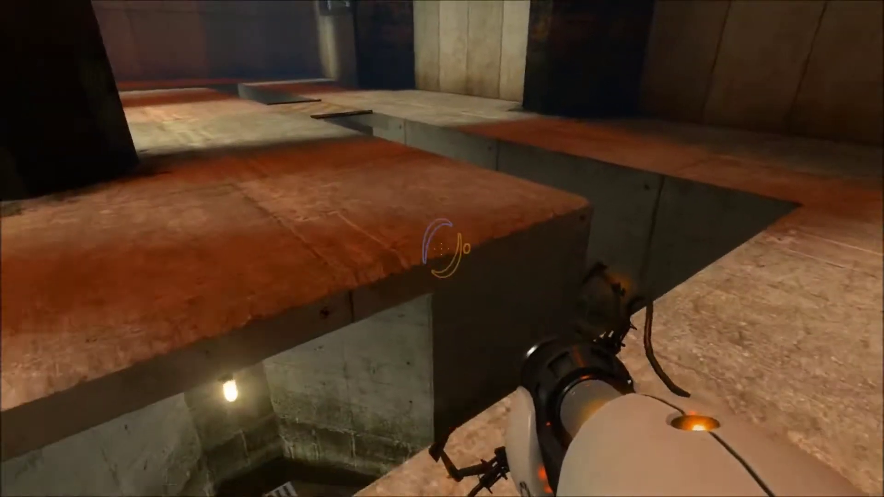
Open a blue portal on the pit wall
{"action": "left_click", "coordinate": [442, 249]}
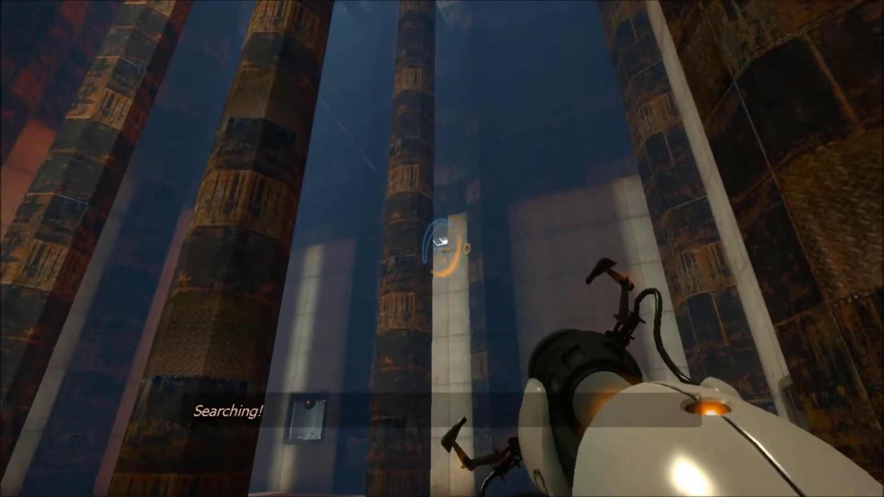
Link an orange portal in the tall shaft with a blue one in the turret chamber
{"action": "right_click", "coordinate": [443, 249]}
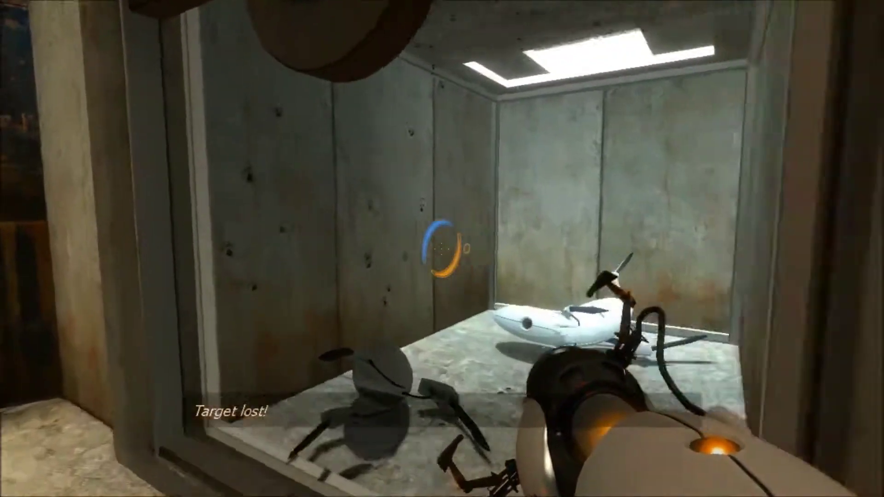
{"action": "left_click", "coordinate": [442, 249]}
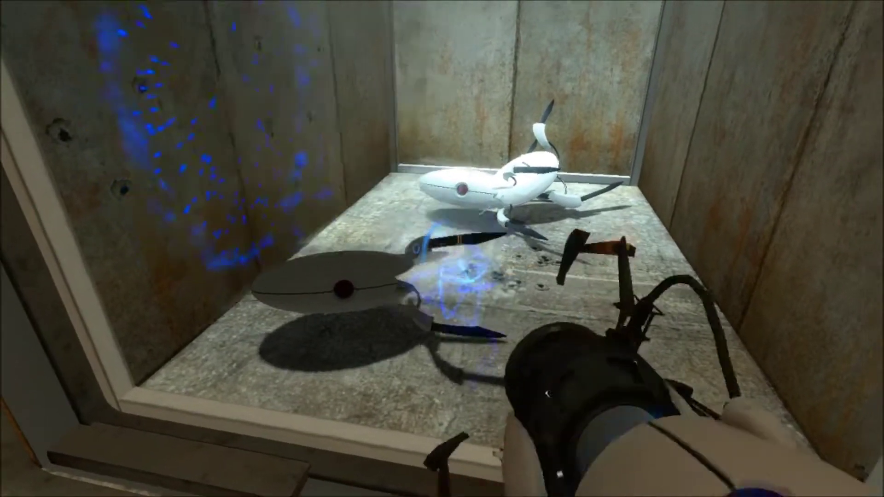
{"action": "left_click", "coordinate": [442, 249]}
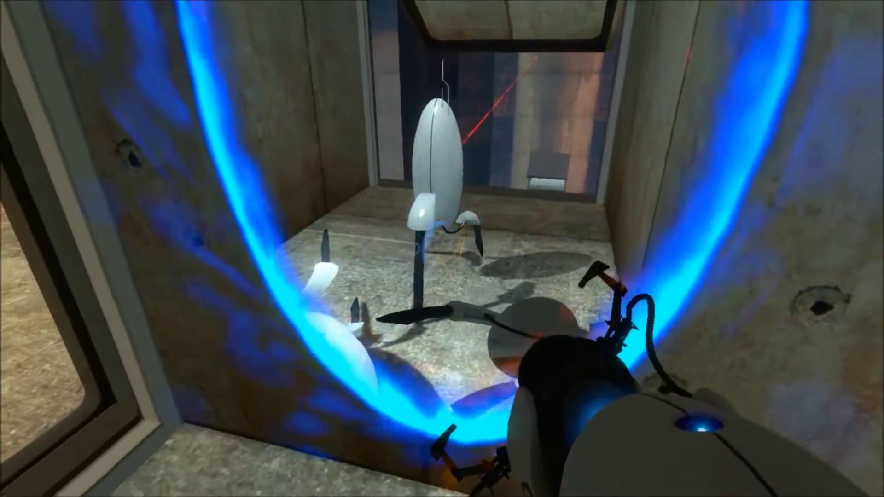
{"action": "key", "text": "w"}
{"action": "key", "text": "w"}
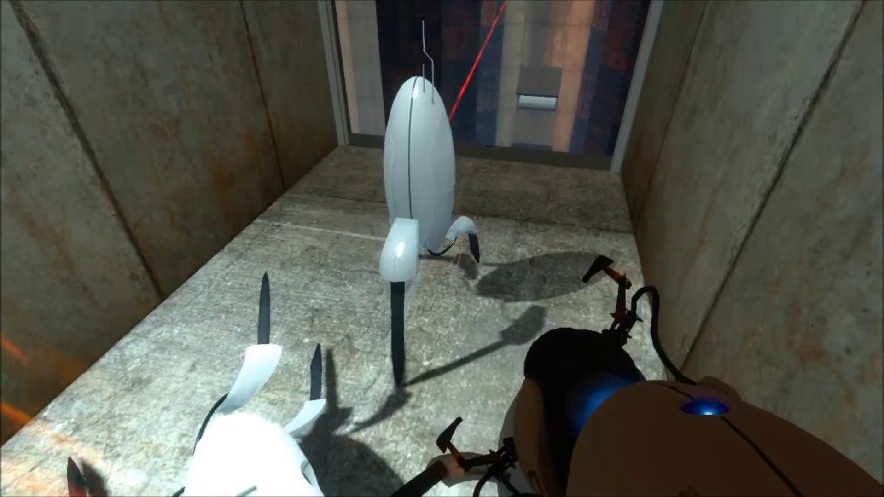
Drop the standing turret down the shaft, then cross onto the ledge and face the orange portal
{"action": "key", "text": "e"}
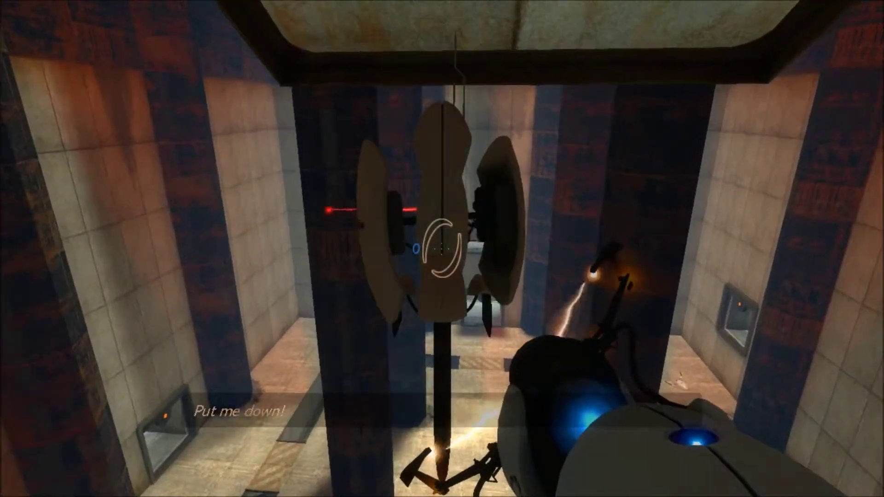
{"action": "key", "text": "e"}
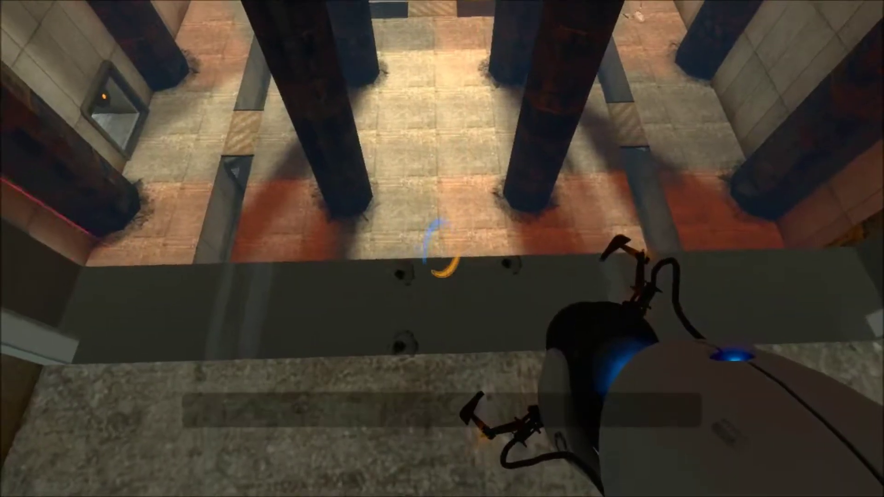
{"action": "left_click_drag", "start_coordinate": [443, 249], "coordinate": [207, 207]}
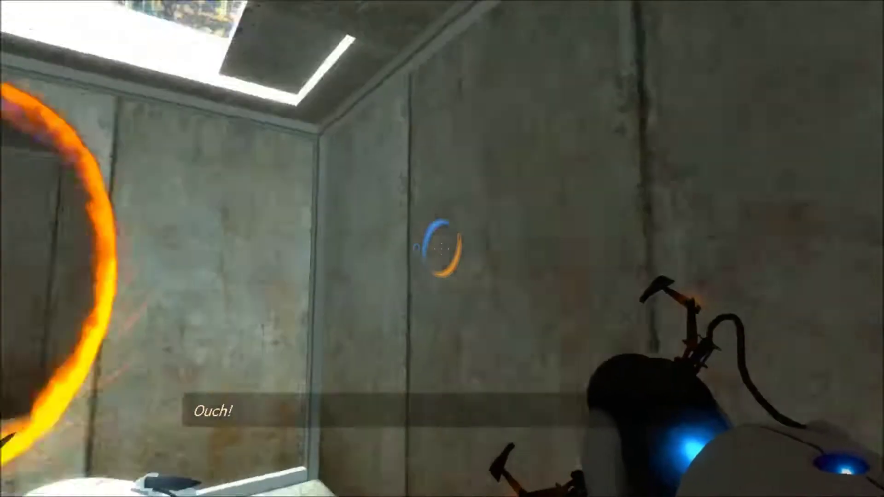
{"action": "key", "text": "w"}
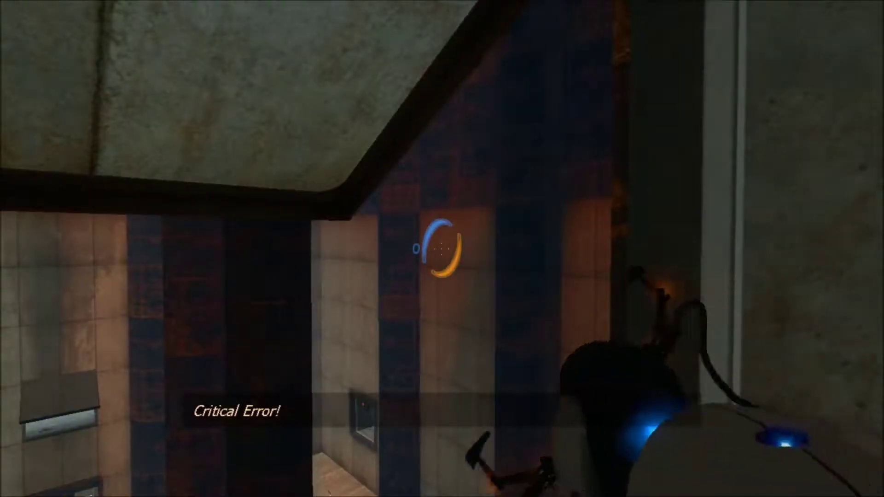
{"action": "left_click_drag", "start_coordinate": [442, 249], "coordinate": [484, 173]}
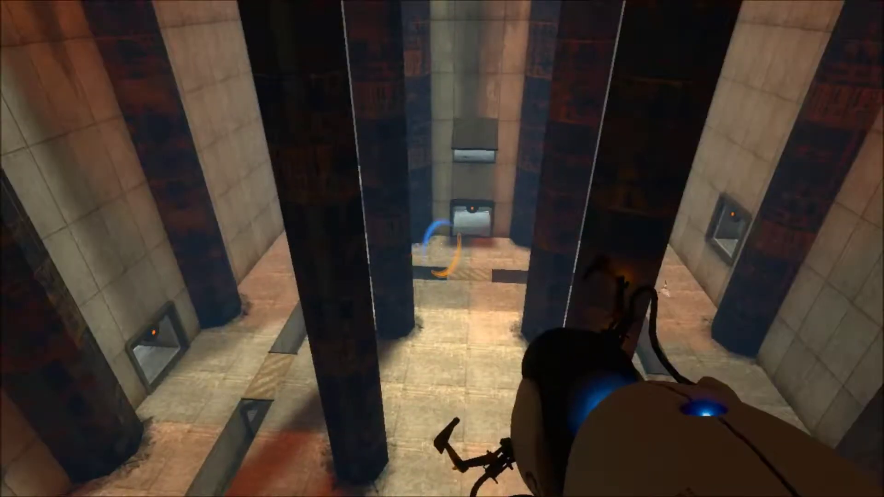
{"action": "left_click_drag", "start_coordinate": [442, 249], "coordinate": [208, 207]}
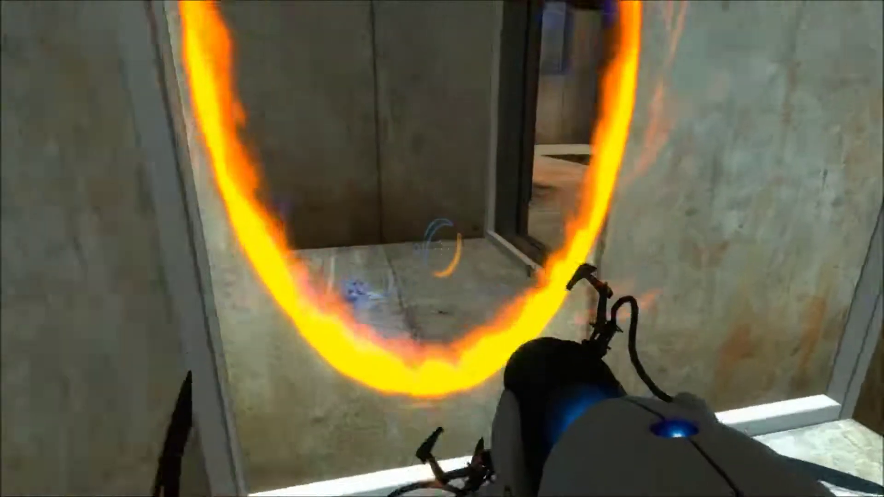
Enter the turret room, place blue and orange portals at the far pillar, and walk through beside it
{"action": "key", "text": "w"}
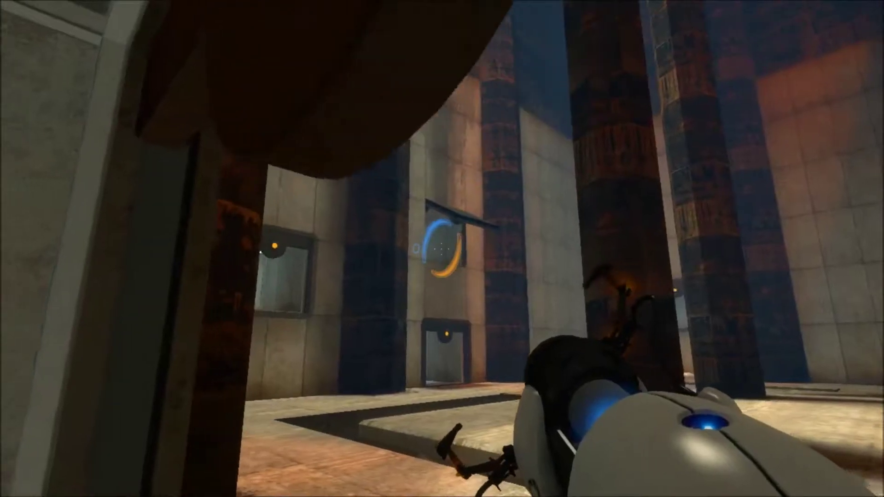
{"action": "key", "text": "w"}
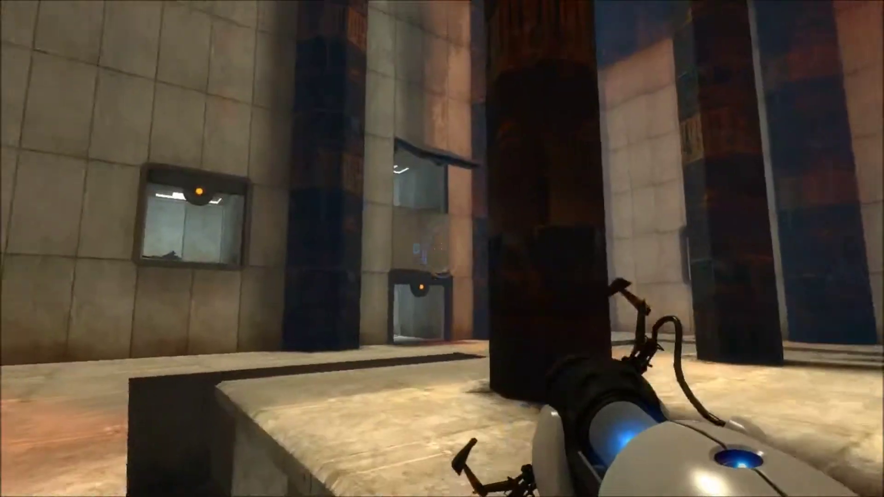
{"action": "key", "text": "w"}
{"action": "left_click", "coordinate": [442, 248]}
{"action": "right_click", "coordinate": [443, 249]}
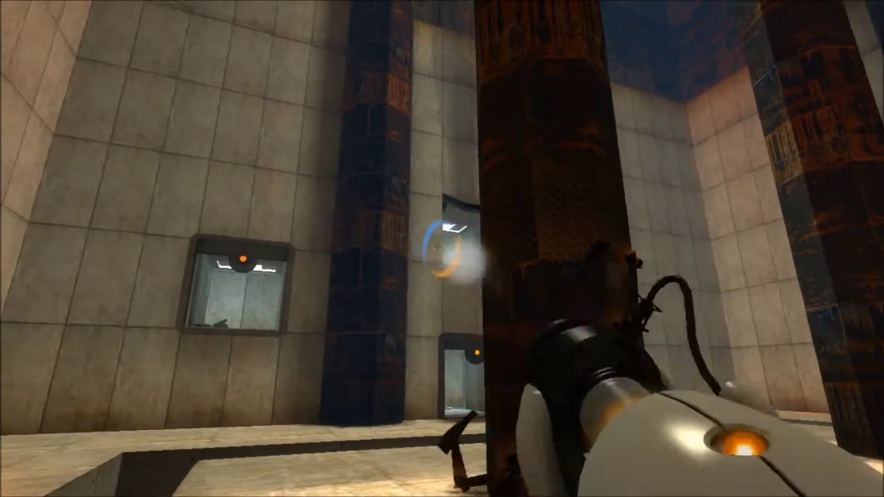
{"action": "key", "text": "w"}
{"action": "key", "text": "w"}
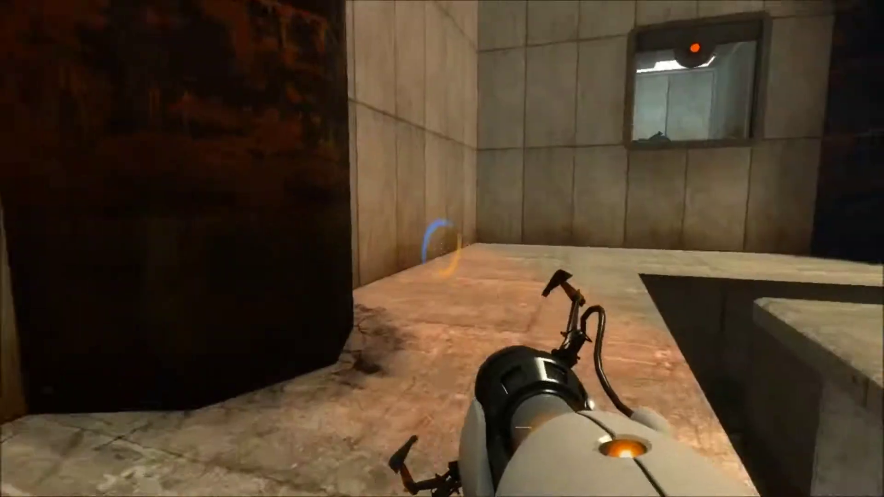
{"action": "key", "text": "w"}
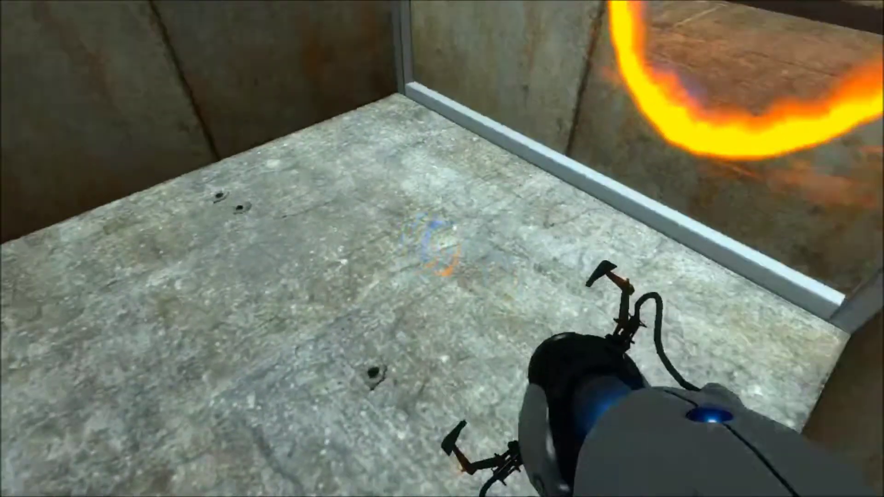
Fire a blue floor portal and an orange portal, then fall through onto the ledge above the pillars
{"action": "left_click", "coordinate": [443, 249]}
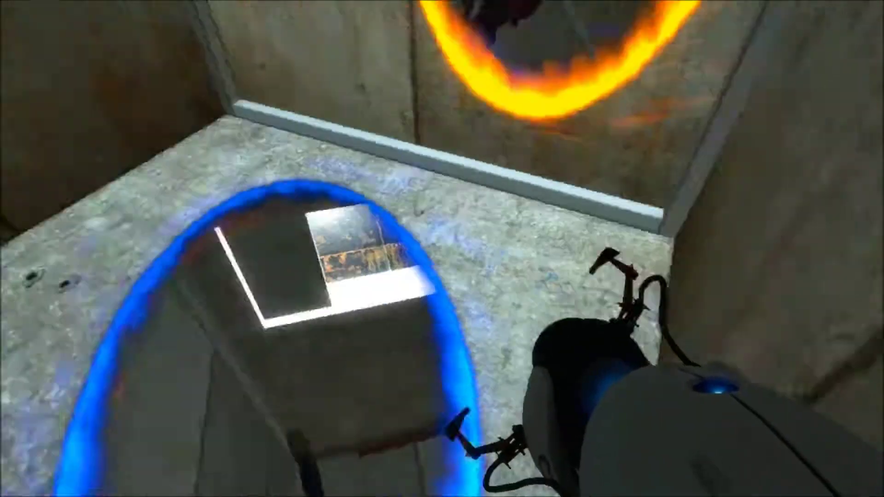
{"action": "right_click", "coordinate": [442, 249]}
{"action": "right_click", "coordinate": [442, 248]}
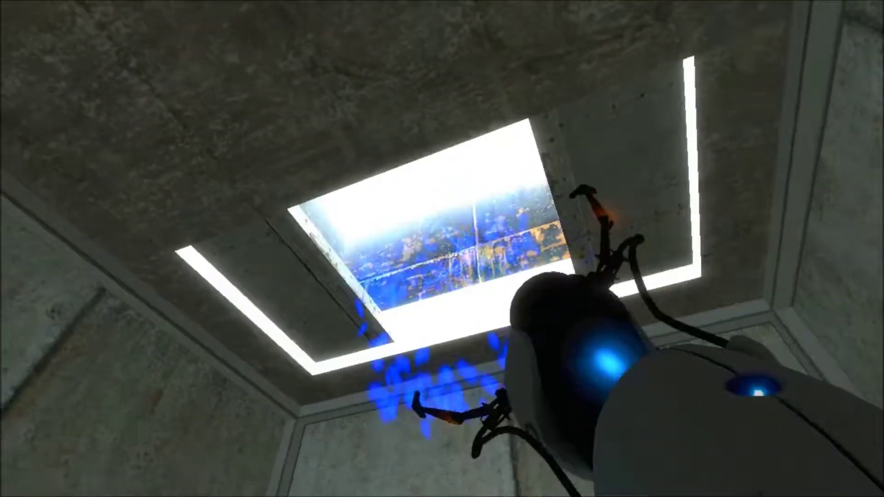
{"action": "left_click_drag", "start_coordinate": [443, 248], "coordinate": [442, 249]}
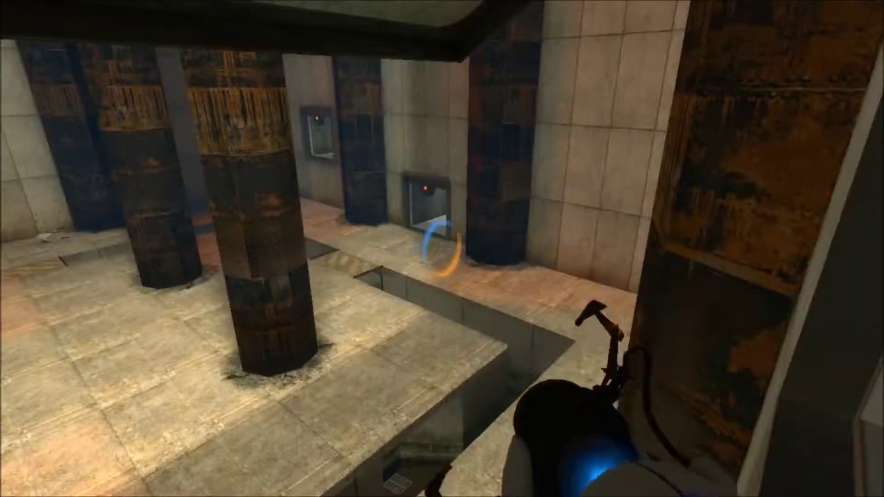
{"action": "key", "text": "w"}
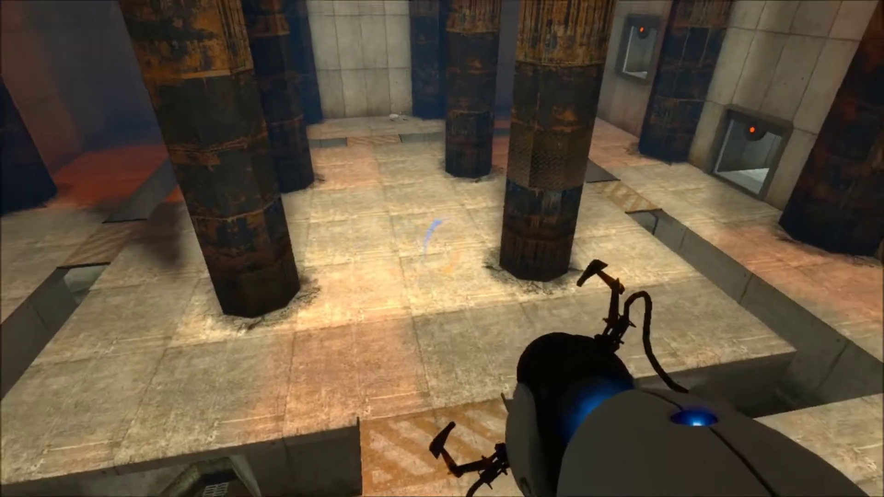
Drop to the floor and look up the tall pillars to the ceiling
{"action": "key", "text": "w"}
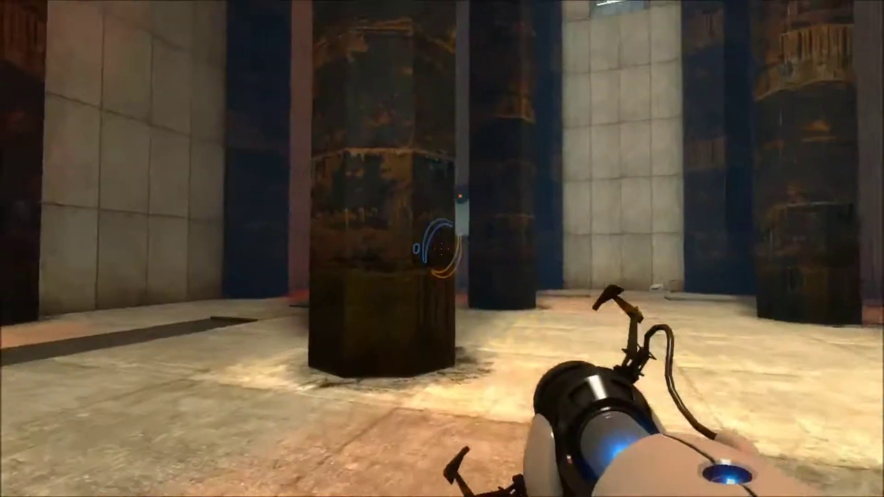
{"action": "key", "text": "w"}
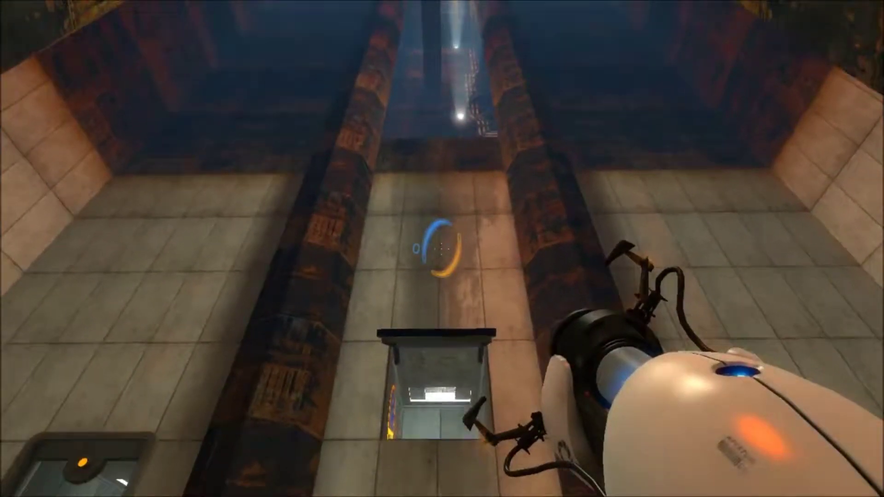
{"action": "key", "text": "w"}
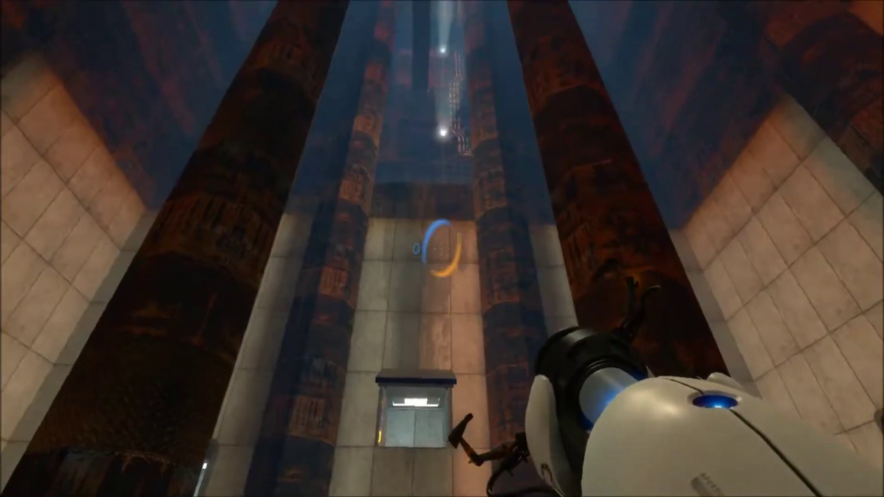
{"action": "key", "text": "w"}
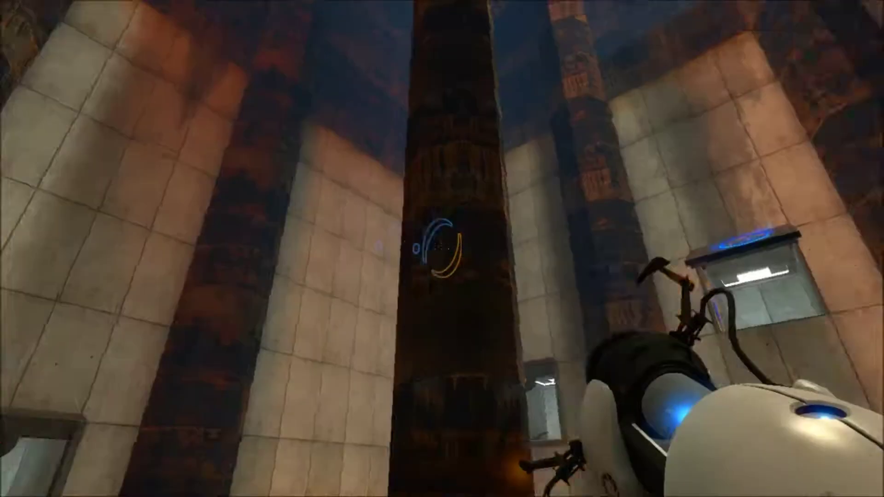
{"action": "key", "text": "w"}
Place orange portals on the dark pillar and the floor, then walk into the floor portal
{"action": "right_click", "coordinate": [443, 249]}
{"action": "key", "text": "w"}
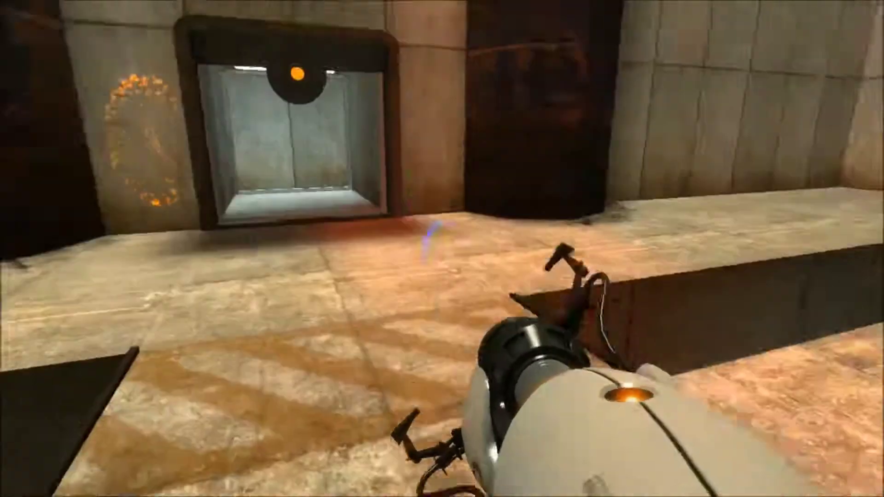
{"action": "right_click", "coordinate": [442, 249]}
{"action": "key", "text": "w"}
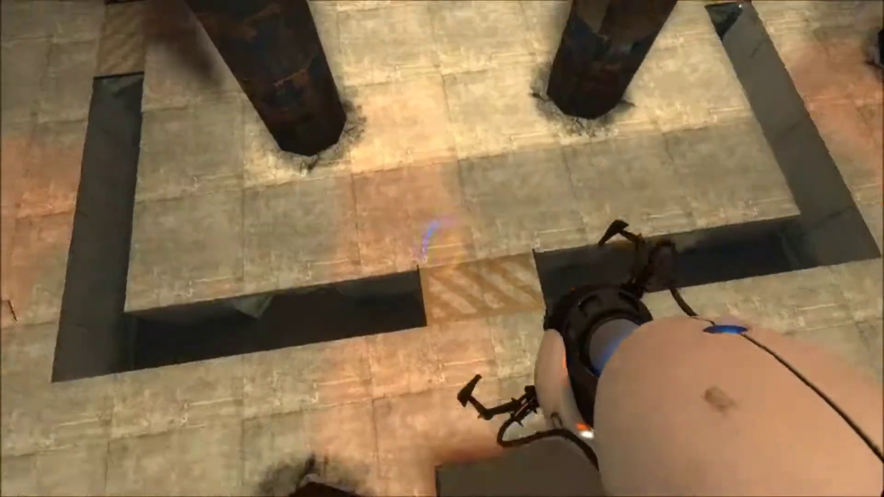
Drop through a blue portal shot onto the floor into the tall shaft below
{"action": "left_click", "coordinate": [440, 249]}
{"action": "key", "text": "w"}
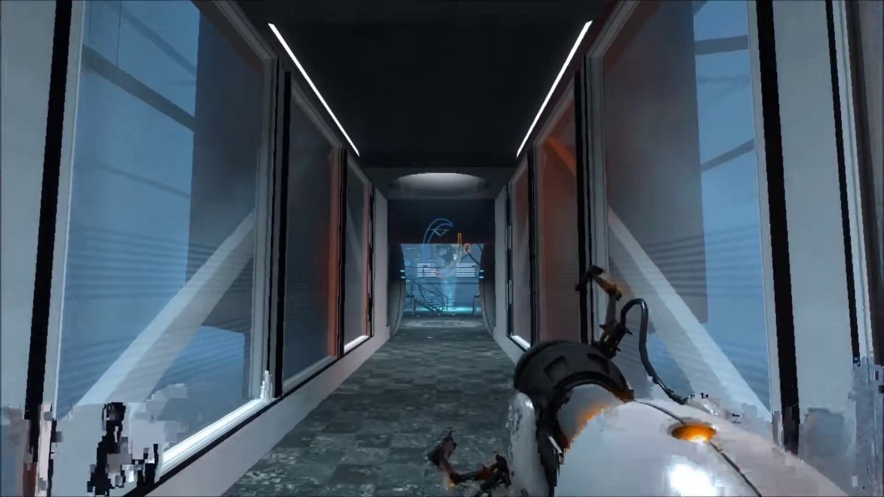
Walk the length of the dark corridor and open the door at its end
{"action": "key", "text": "w"}
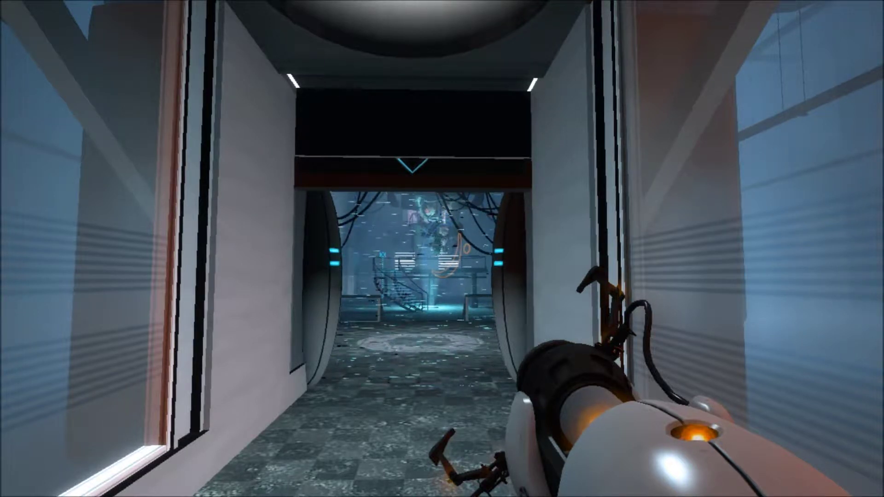
{"action": "key", "text": "w"}
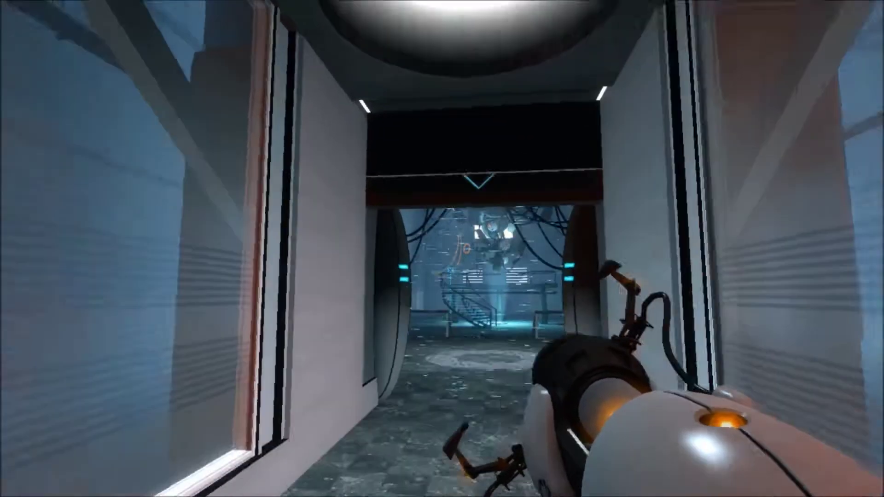
{"action": "key", "text": "w"}
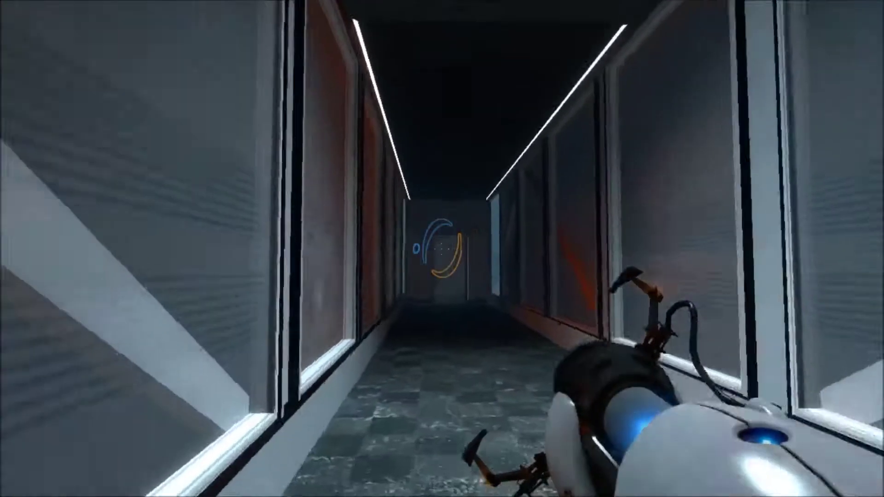
{"action": "key", "text": "w"}
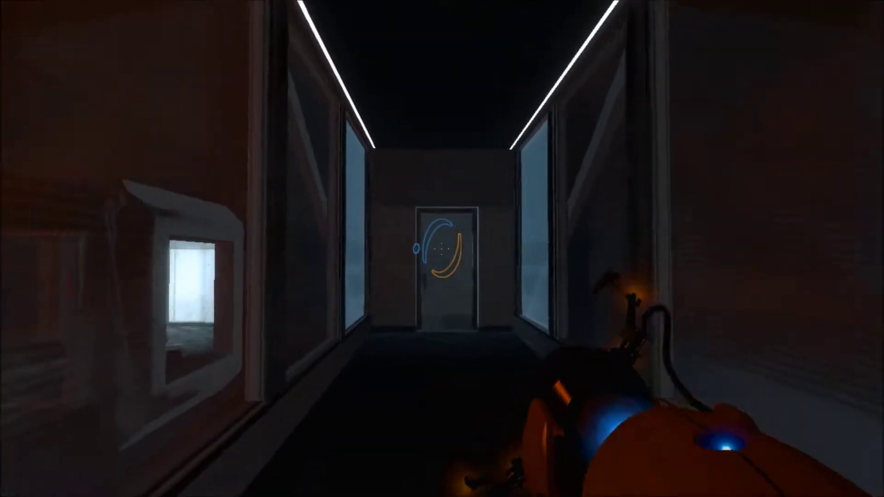
{"action": "key", "text": "w"}
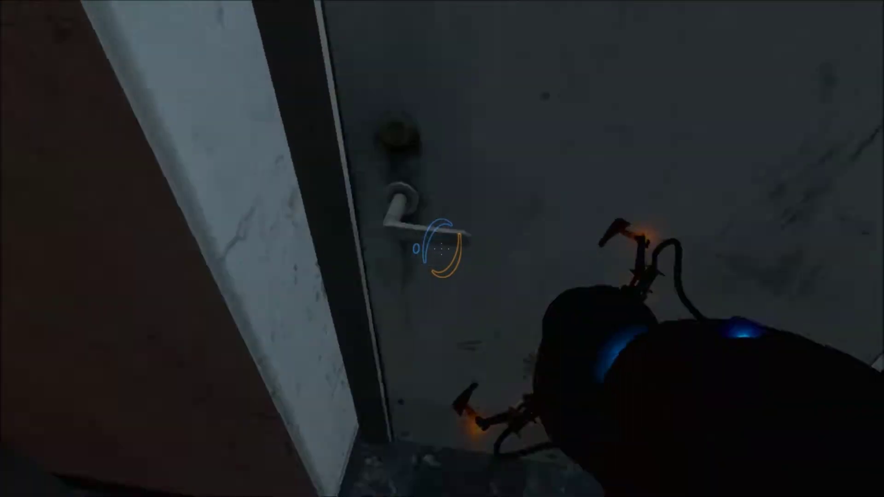
{"action": "key", "text": "e"}
Link blue and orange wall portals, then jump twice while watching Chell through them
{"action": "left_click", "coordinate": [442, 249]}
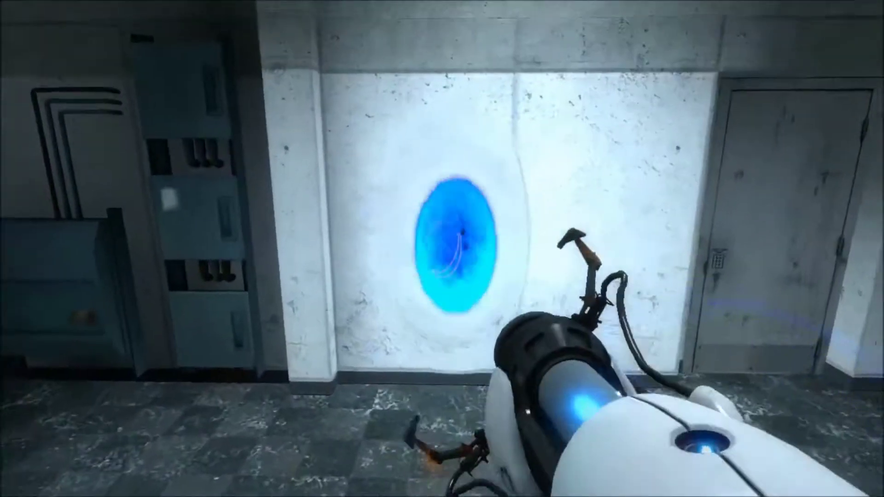
{"action": "right_click", "coordinate": [442, 249]}
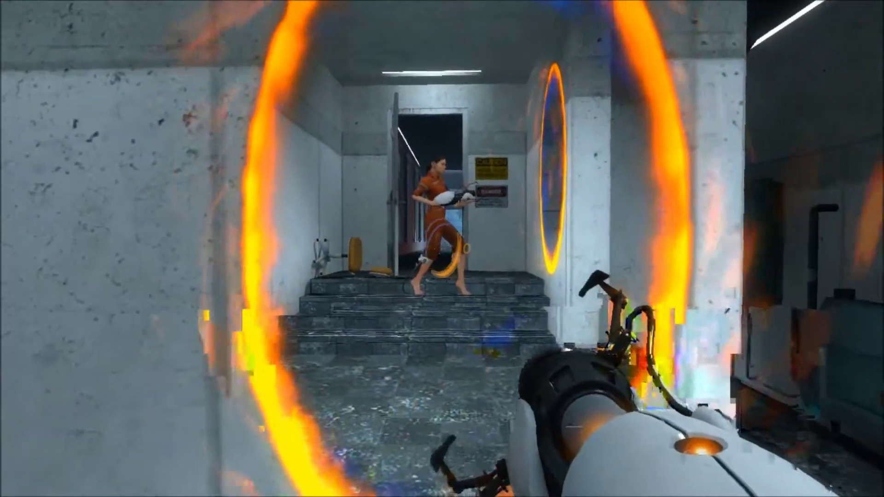
{"action": "left_click_drag", "start_coordinate": [442, 250], "coordinate": [207, 249]}
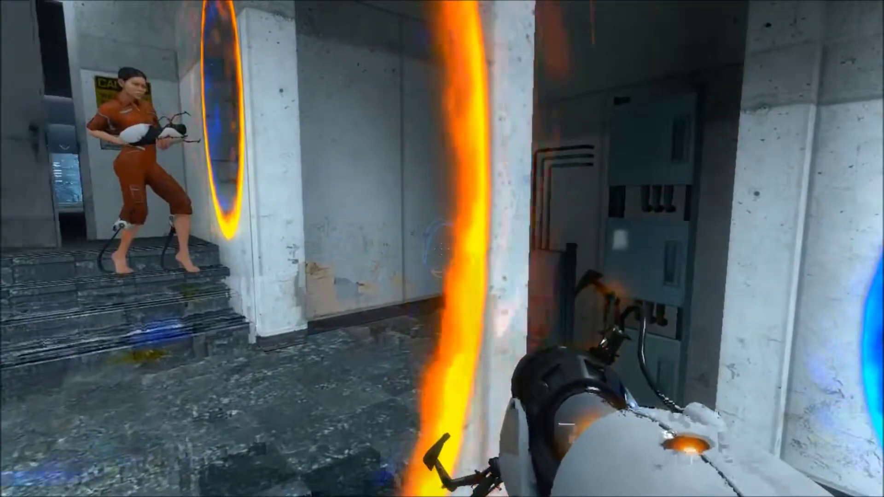
{"action": "key", "text": "space"}
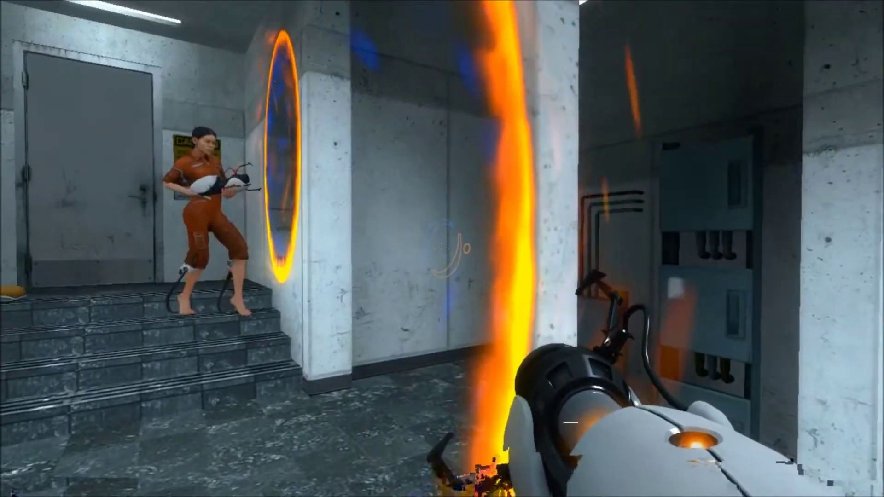
{"action": "key", "text": "space"}
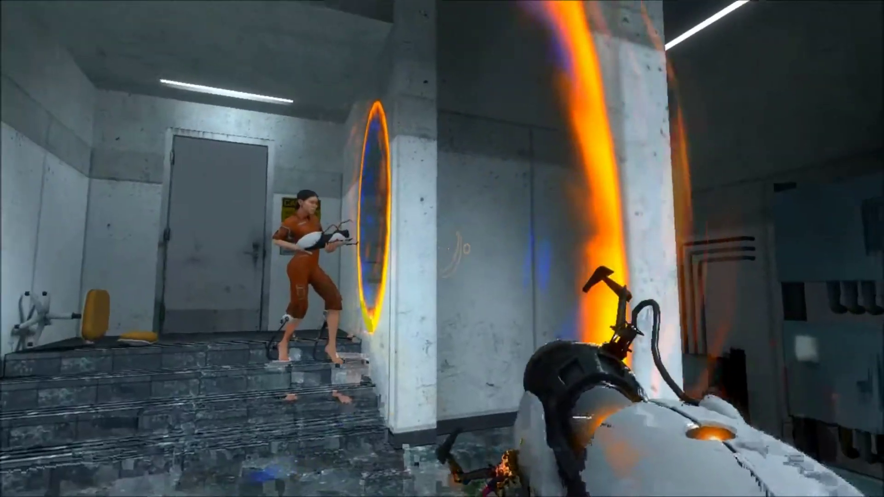